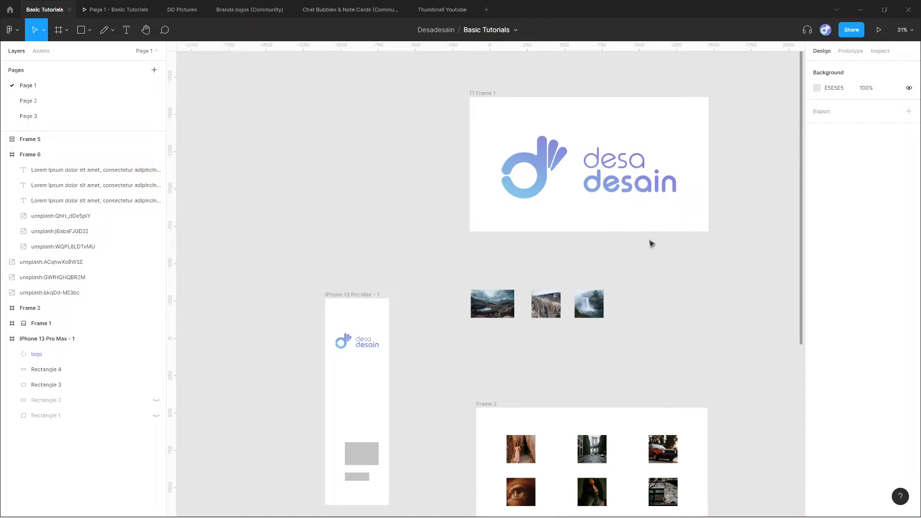
# Round the corners of Frame 1 by setting its corner radius to 44.
pyautogui.moveTo(727, 307); pyautogui.dragTo(662, 318)
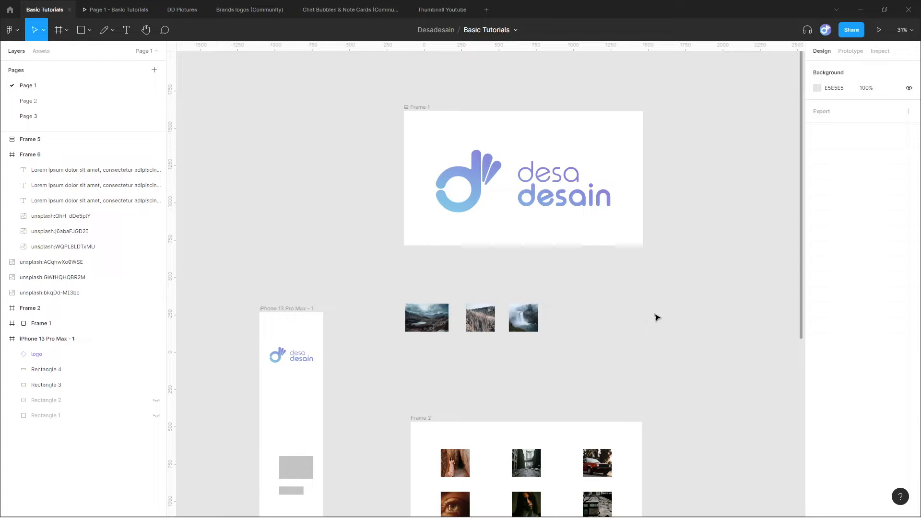
pyautogui.scroll(5, 609, 84)
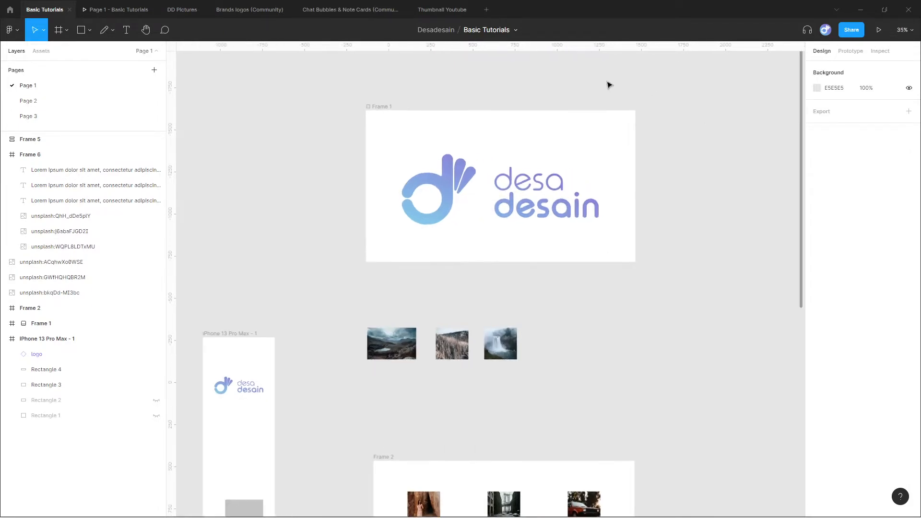
pyautogui.click(284, 120)
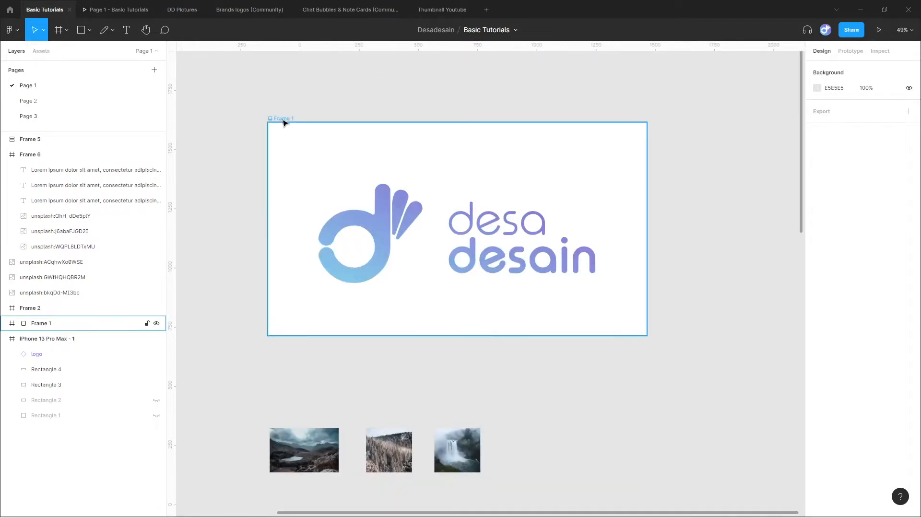
pyautogui.click(283, 122)
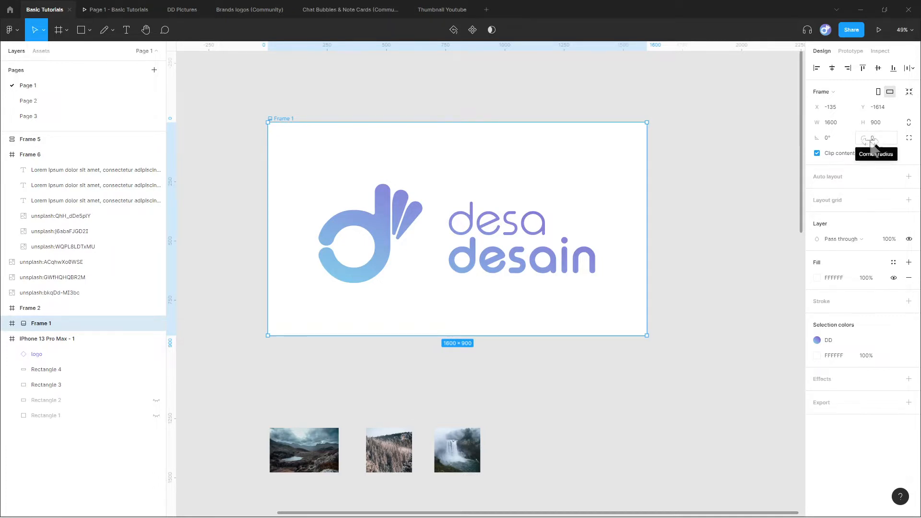
pyautogui.moveTo(865, 138); pyautogui.dragTo(364, 117)
pyautogui.click(880, 140)
pyautogui.click(717, 178)
# Move the logo straight down inside Frame 1 to Y 604 so it extends past the frame's lower edge.
pyautogui.click(479, 237)
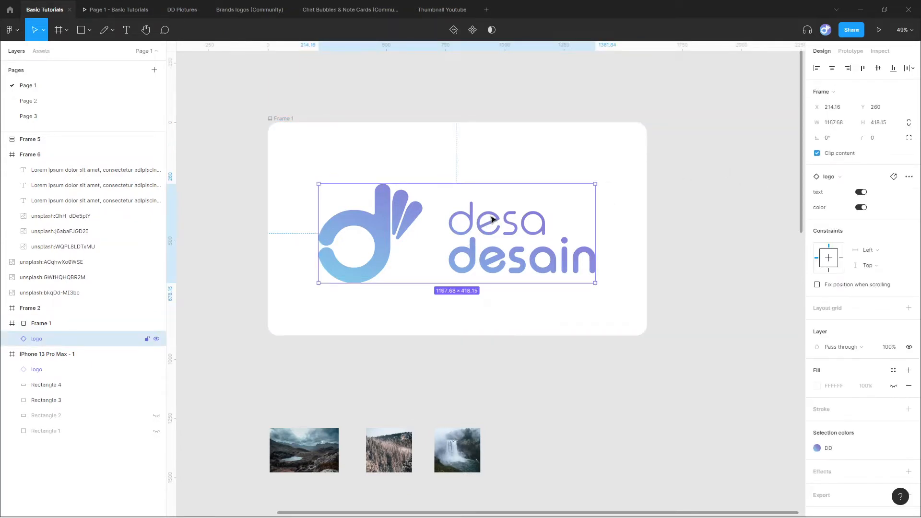
pyautogui.moveTo(492, 219); pyautogui.dragTo(499, 301)
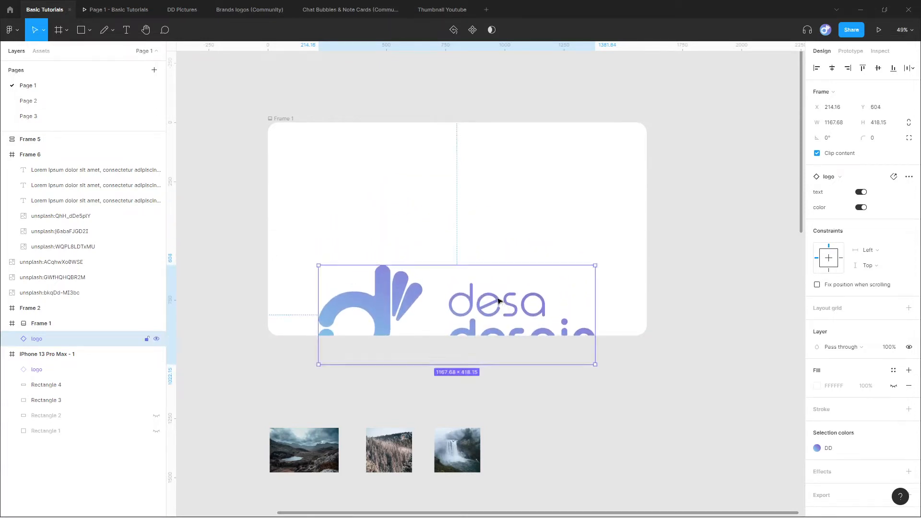
pyautogui.click(725, 312)
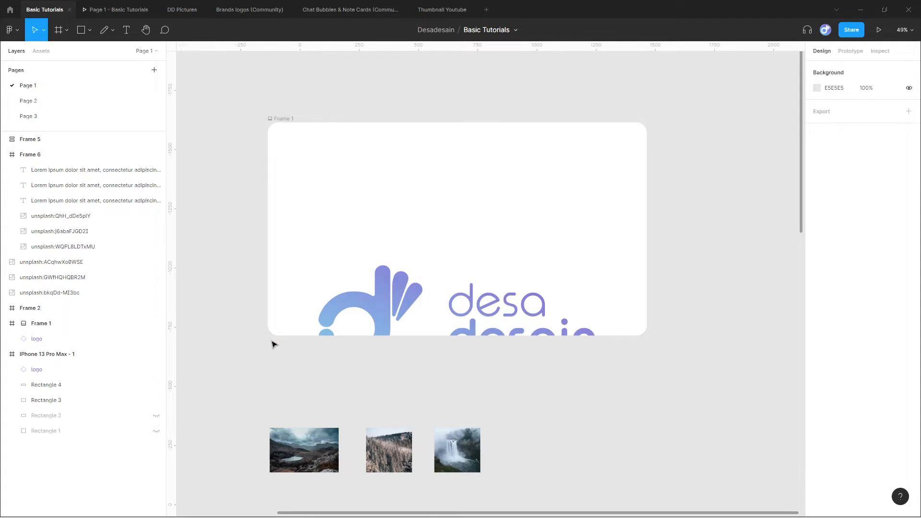
# Turn Clip content off for Frame 1 and back on to compare how the overflowing logo is displayed.
pyautogui.click(284, 121)
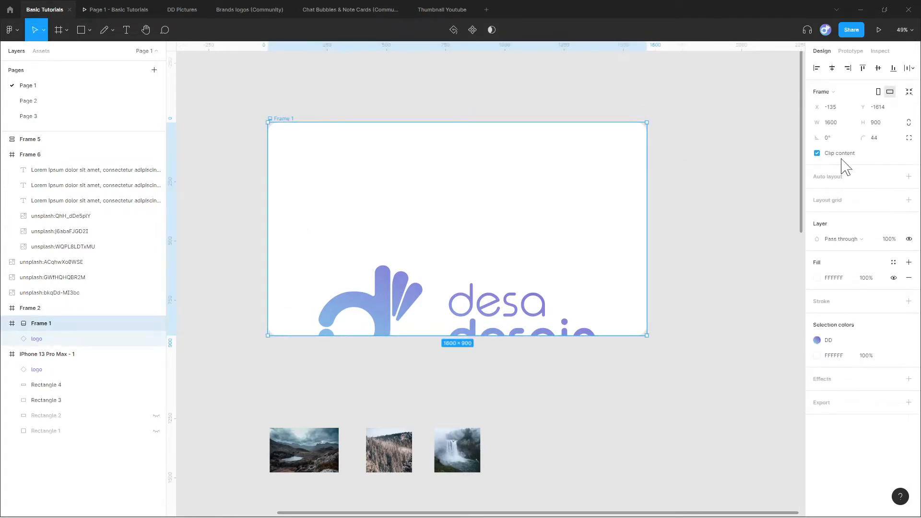
pyautogui.click(817, 153)
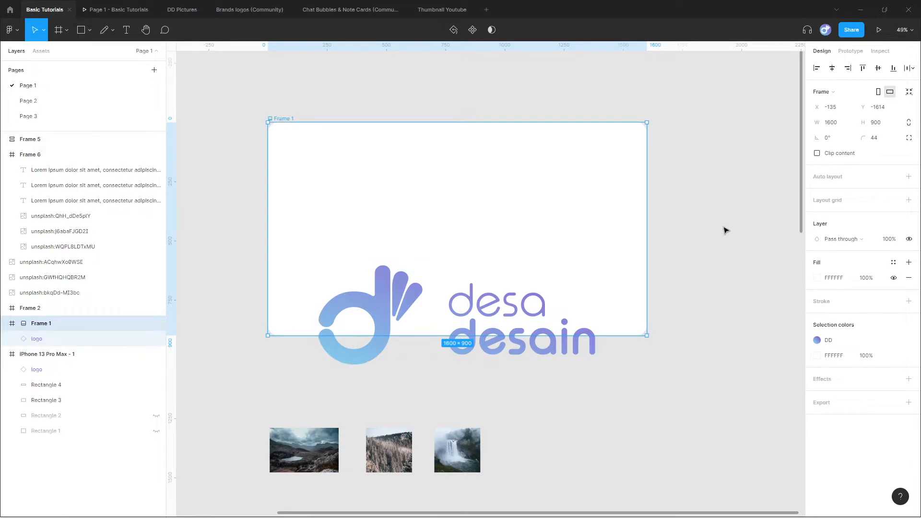
pyautogui.click(817, 154)
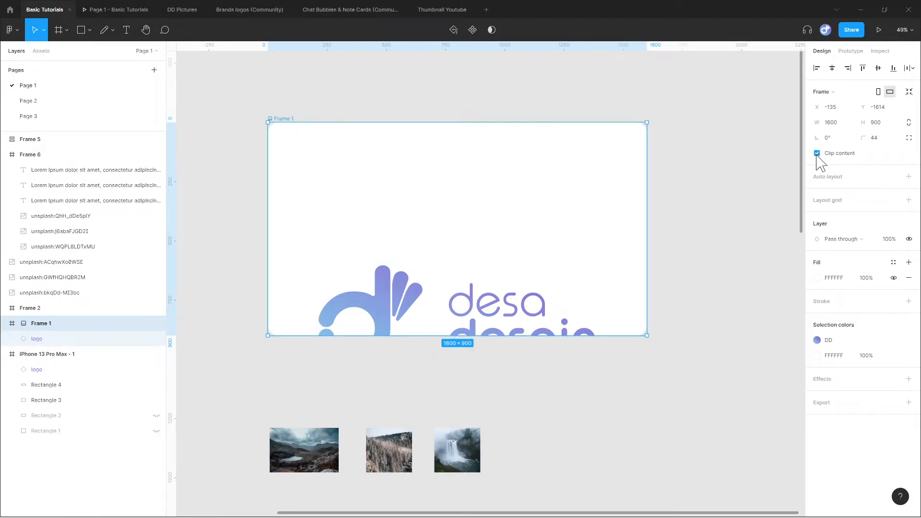
pyautogui.click(701, 253)
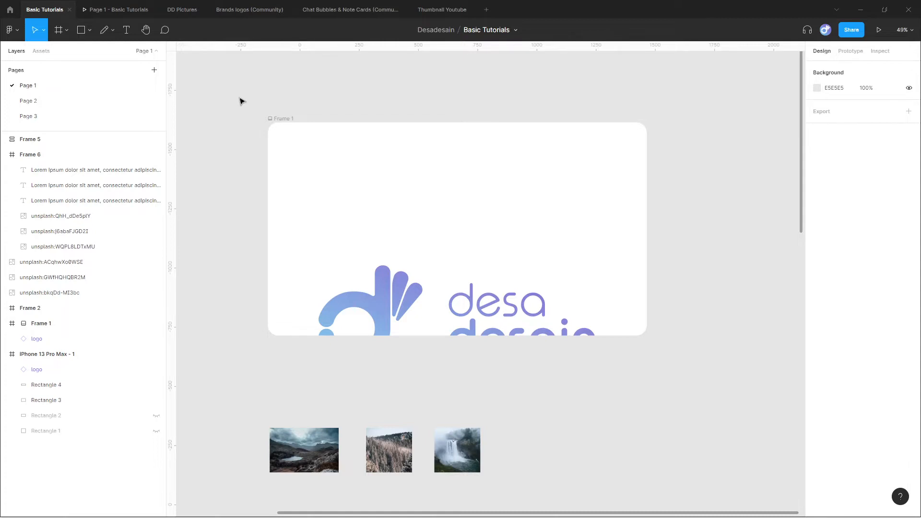
# Hide and show the rulers again, and place two vertical and two horizontal guides across Frame 1.
pyautogui.hotkey('shift', 'r')
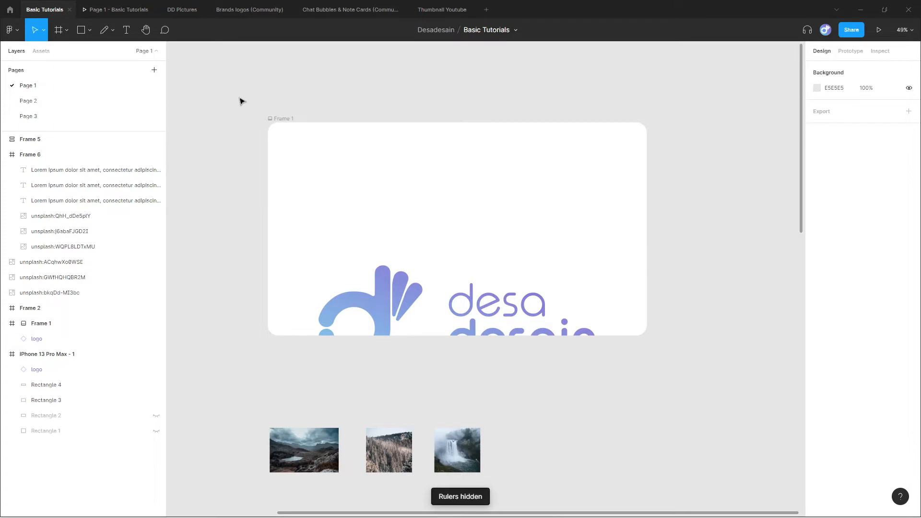
pyautogui.hotkey('shift', 'r')
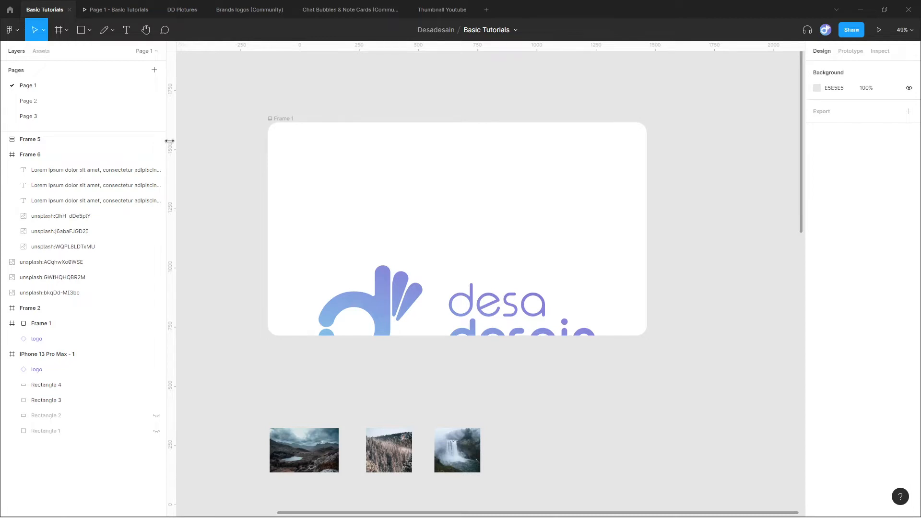
pyautogui.moveTo(171, 141); pyautogui.dragTo(439, 162)
pyautogui.moveTo(411, 45); pyautogui.dragTo(414, 224)
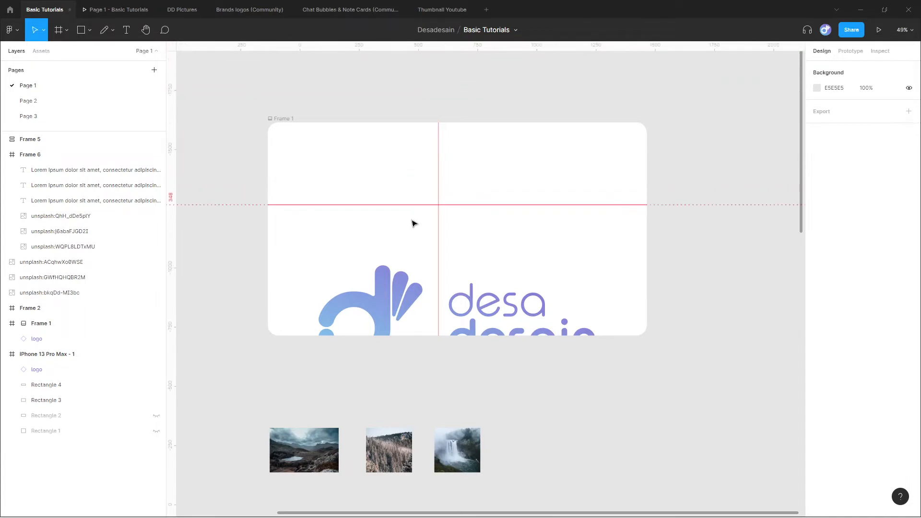
pyautogui.moveTo(170, 191); pyautogui.dragTo(331, 192)
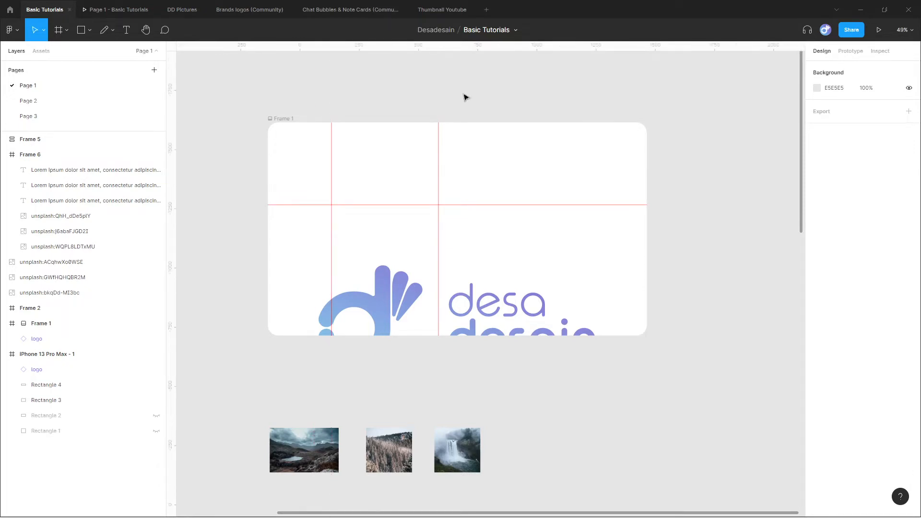
pyautogui.moveTo(505, 46); pyautogui.dragTo(516, 167)
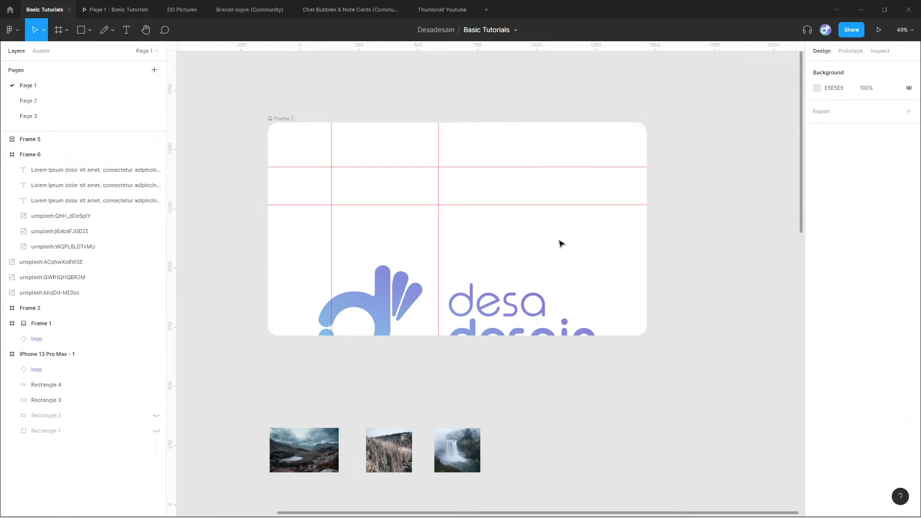
# Shift the second vertical guide to the centre of Frame 1, and remove all four guides from the frame.
pyautogui.moveTo(438, 194); pyautogui.dragTo(457, 194)
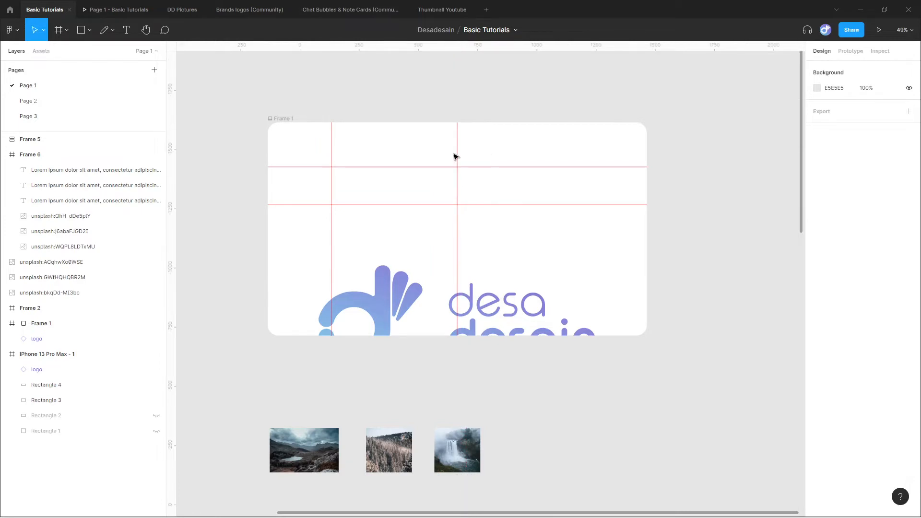
pyautogui.moveTo(456, 142); pyautogui.dragTo(161, 168)
pyautogui.moveTo(304, 165); pyautogui.dragTo(310, 45)
pyautogui.moveTo(331, 138); pyautogui.dragTo(179, 158)
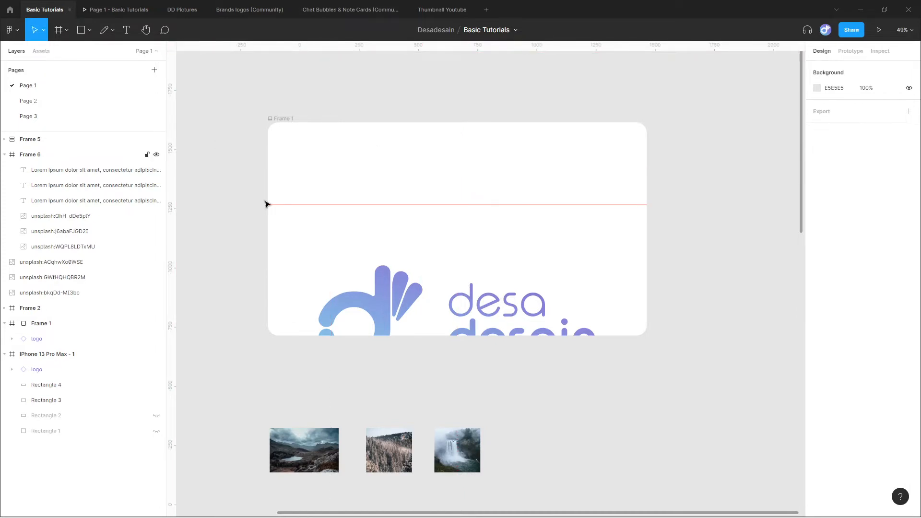
pyautogui.moveTo(304, 203); pyautogui.dragTo(339, 48)
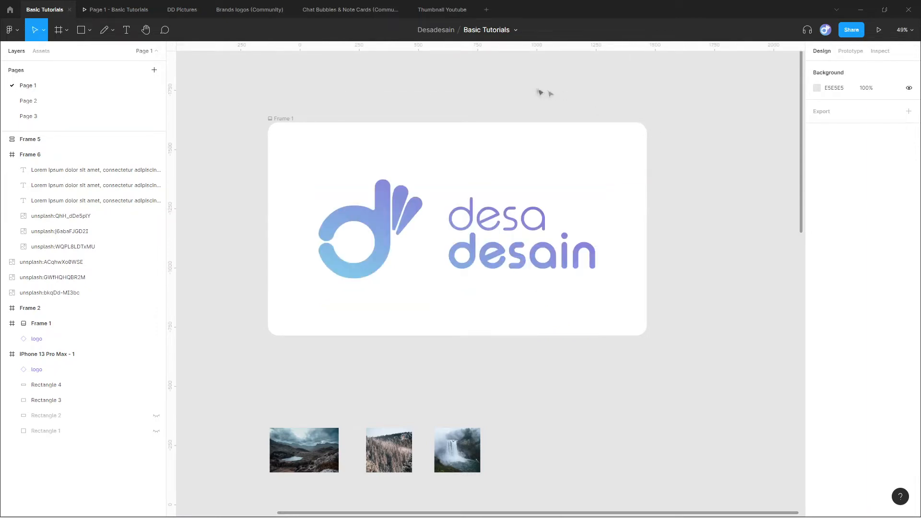
# Add a layout grid to Frame 1 and try the Columns and Rows grid types.
pyautogui.click(283, 119)
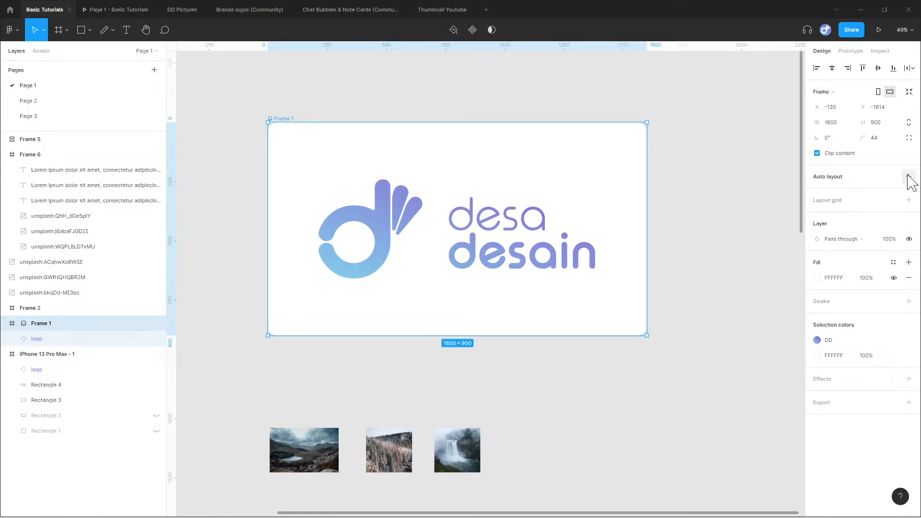
pyautogui.click(908, 200)
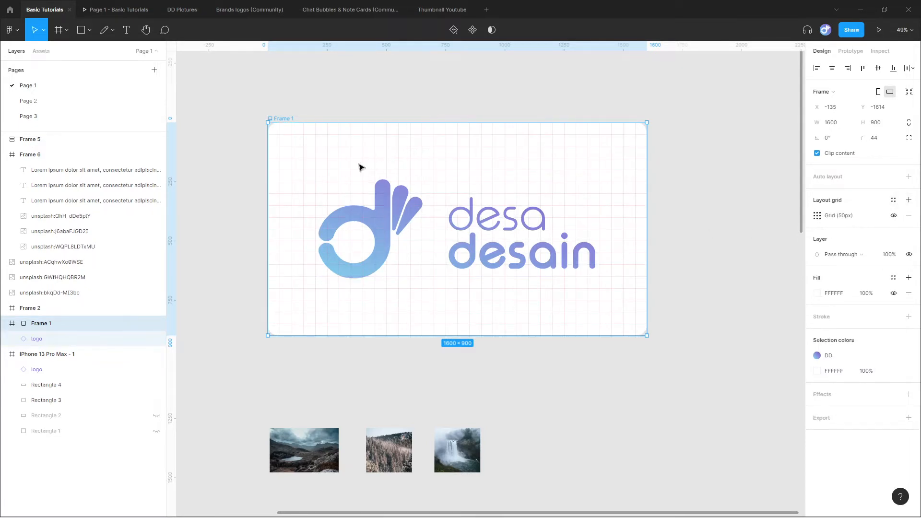
pyautogui.click(817, 215)
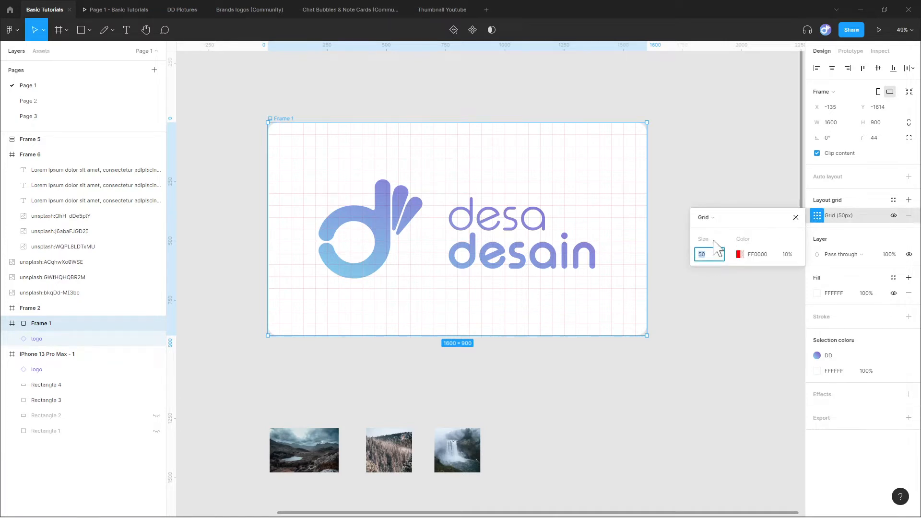
pyautogui.click(714, 218)
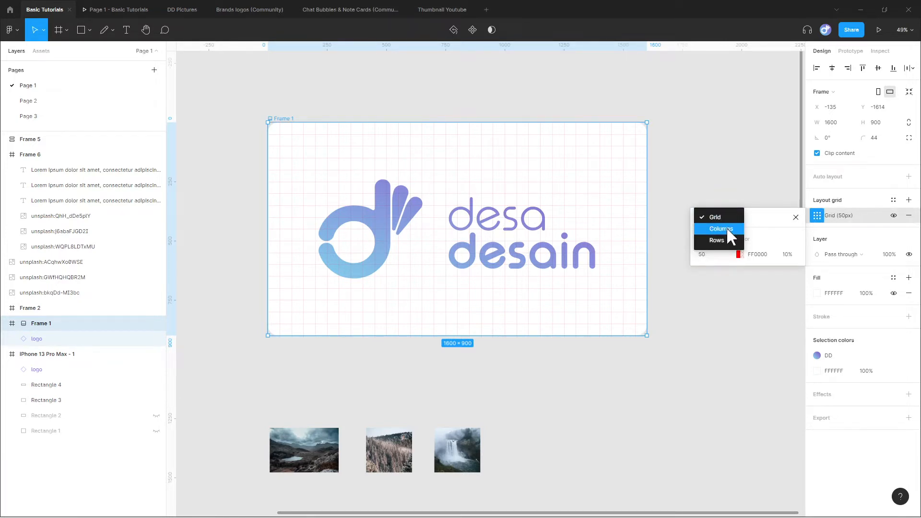
pyautogui.click(720, 228)
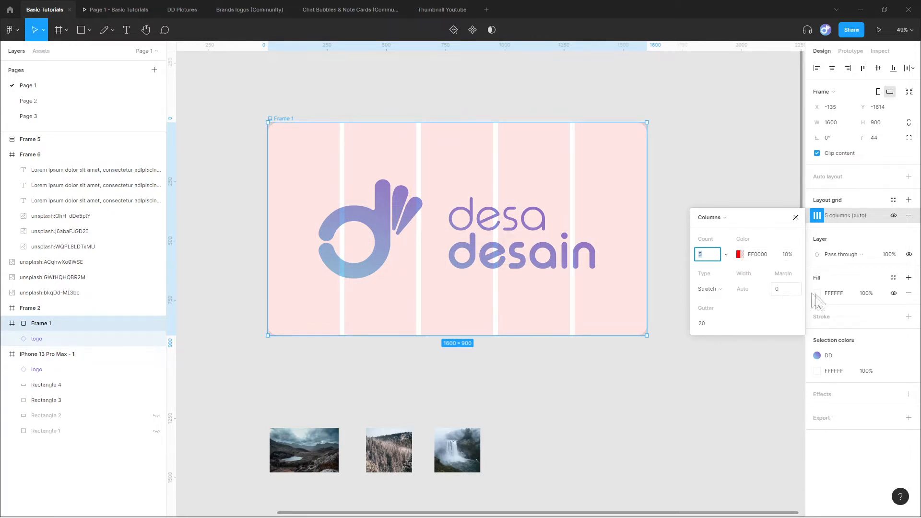
pyautogui.click(725, 218)
pyautogui.click(720, 230)
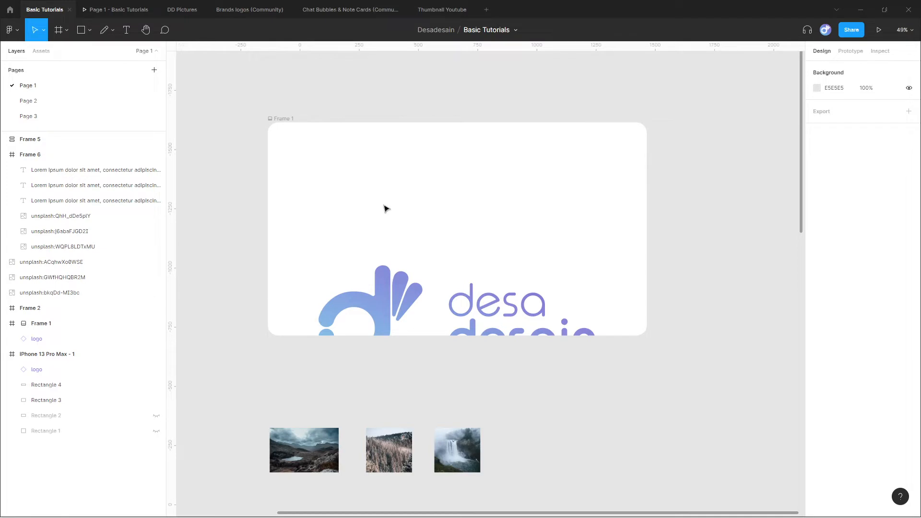
# Change the solid fill of Frame 1 to the dusty pink C59292.
pyautogui.click(288, 120)
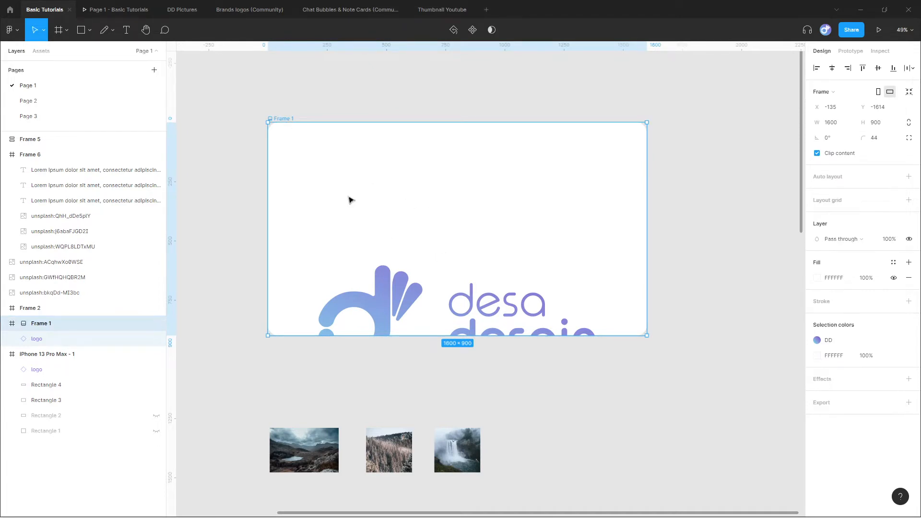
pyautogui.click(817, 278)
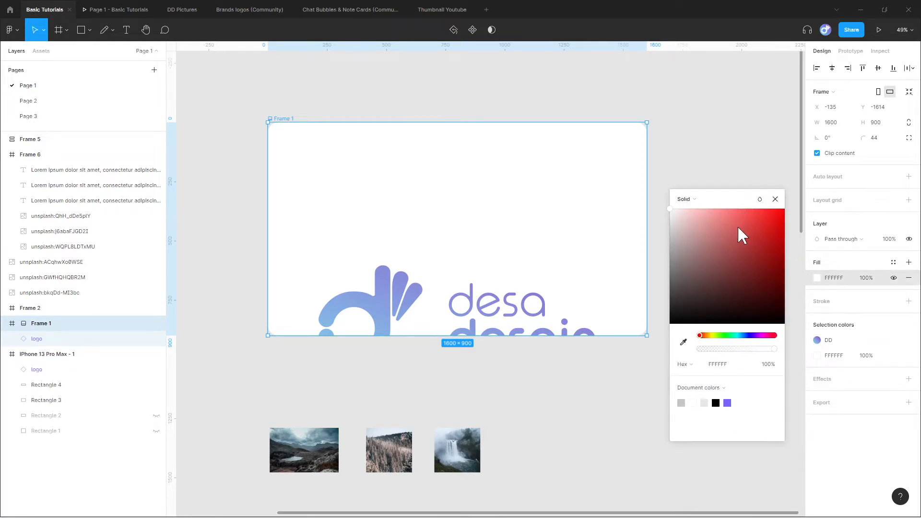
pyautogui.click(738, 224)
pyautogui.moveTo(736, 230); pyautogui.dragTo(701, 236)
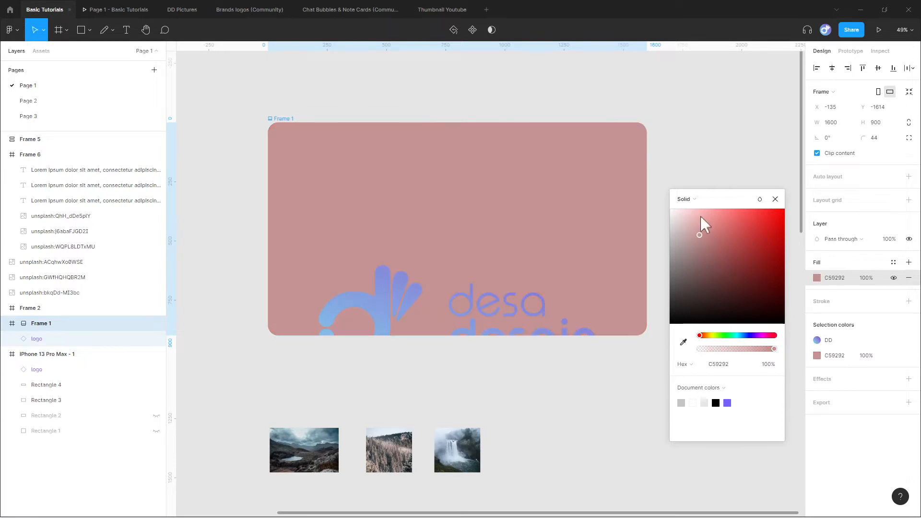
# Try a Linear and a Radial gradient as the fill of Frame 1, and look through the other fill types.
pyautogui.click(695, 200)
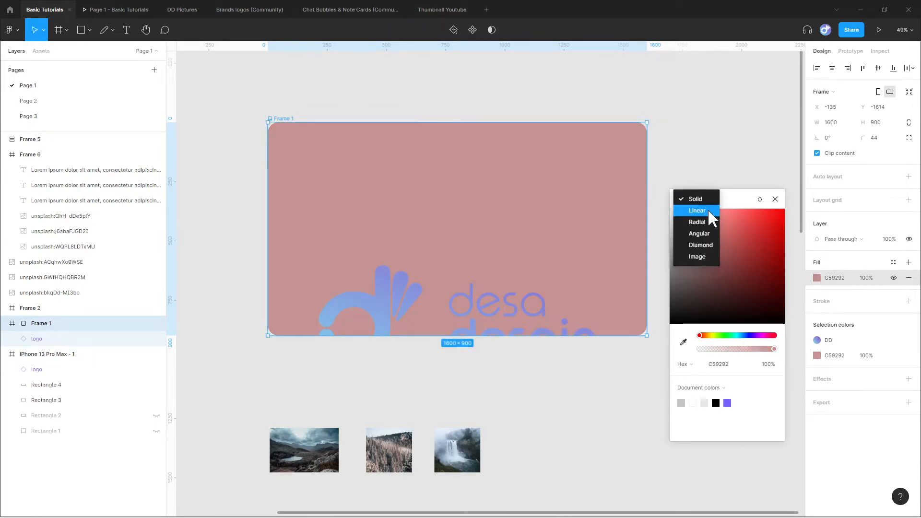
pyautogui.click(707, 210)
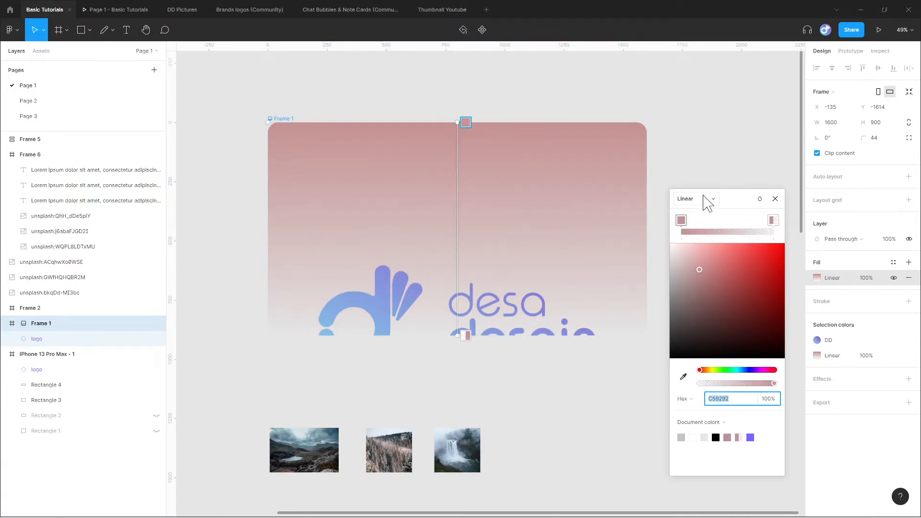
pyautogui.click(704, 197)
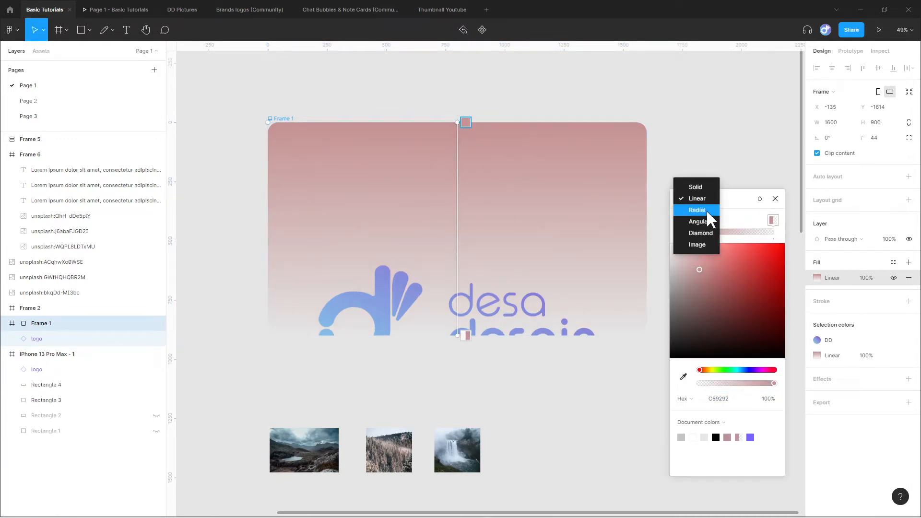
pyautogui.click(706, 210)
pyautogui.click(705, 198)
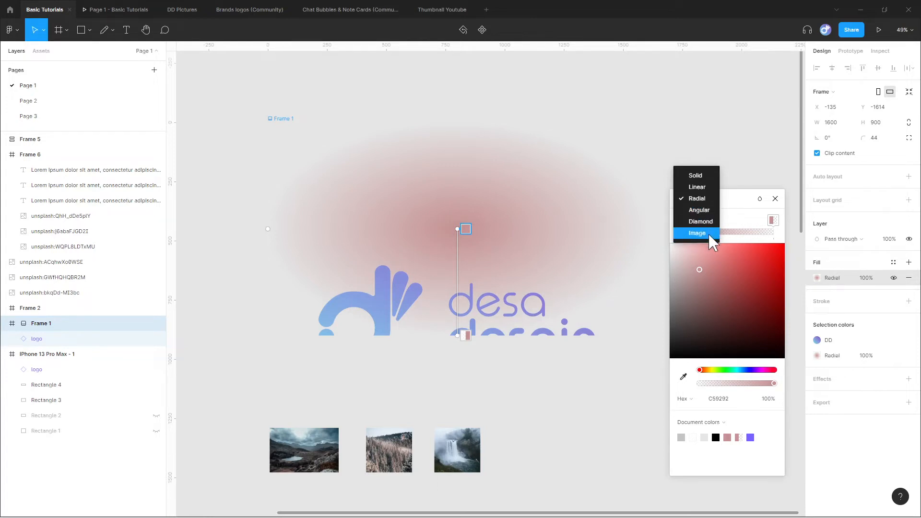
pyautogui.click(741, 207)
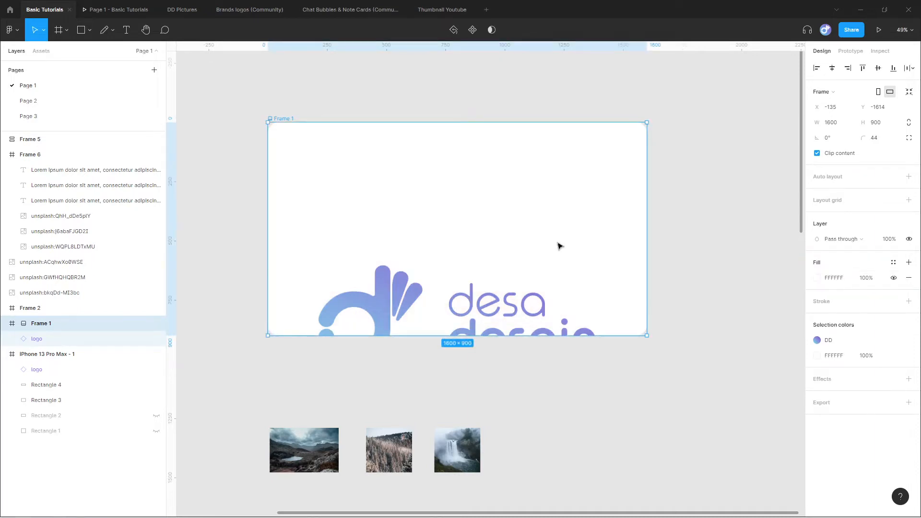
# Add a black inside stroke to Frame 1 and set its weight to 35.
pyautogui.click(312, 90)
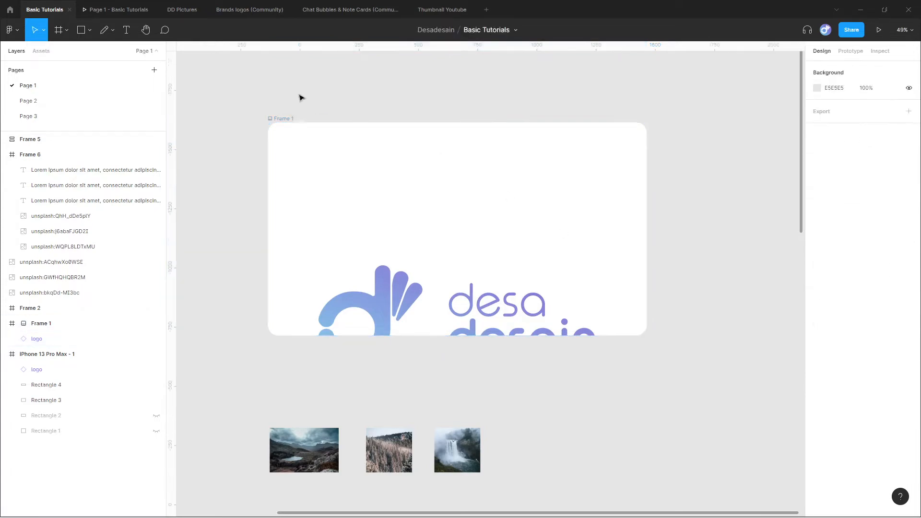
pyautogui.click(290, 123)
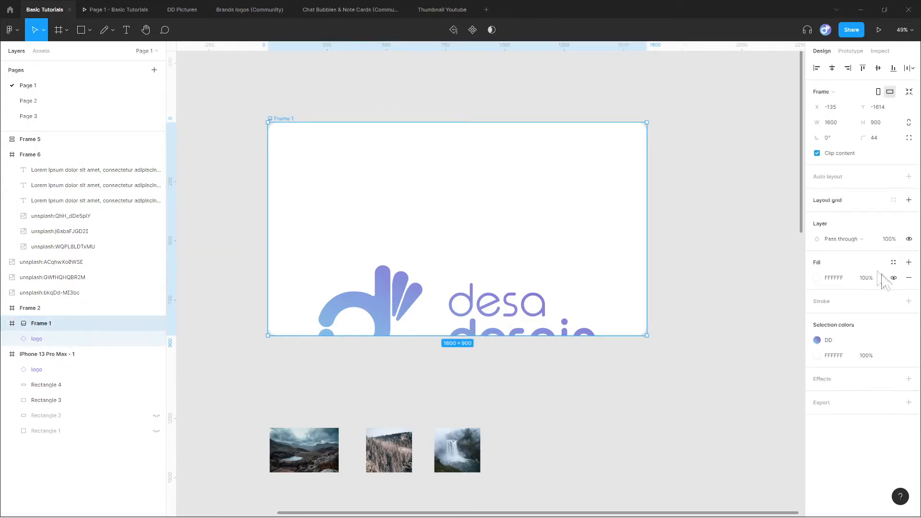
pyautogui.click(909, 301)
pyautogui.moveTo(816, 331); pyautogui.dragTo(845, 331)
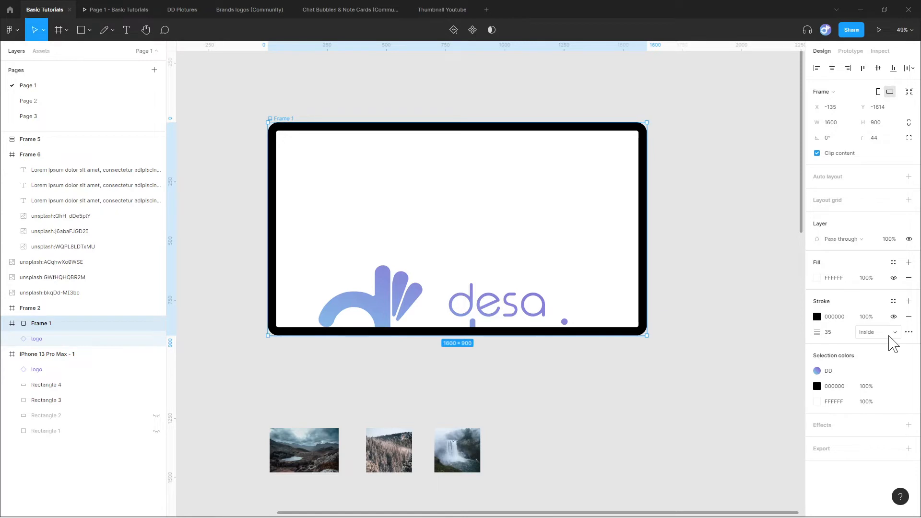
# Try the Center and Outside stroke positions on Frame 1, and remove the stroke.
pyautogui.click(890, 338)
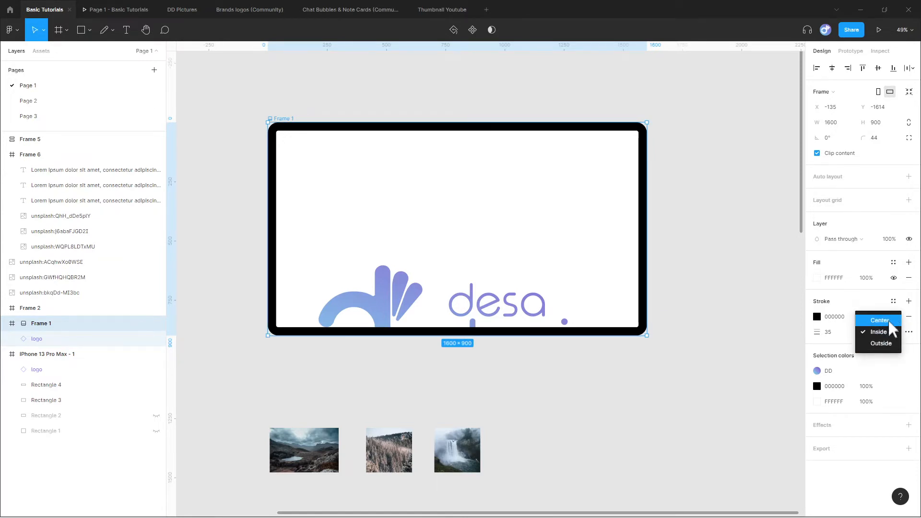
pyautogui.click(890, 320)
pyautogui.click(890, 332)
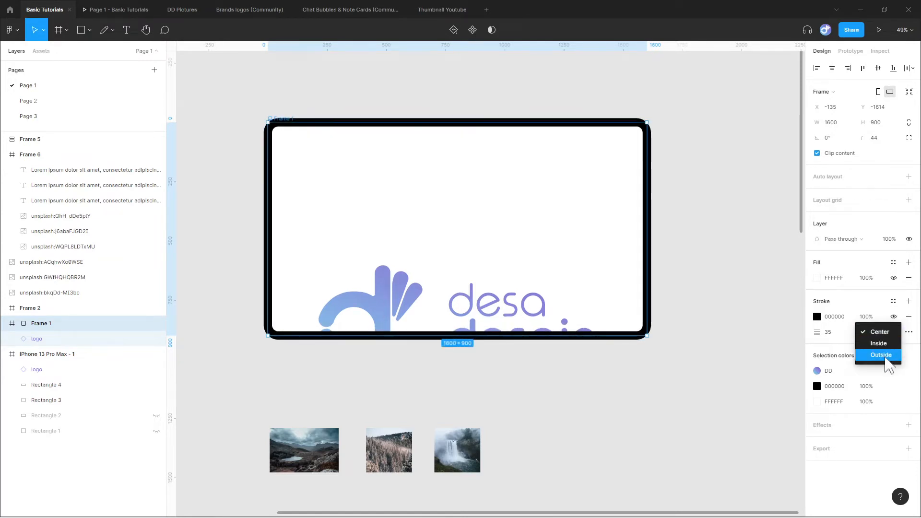
pyautogui.click(886, 355)
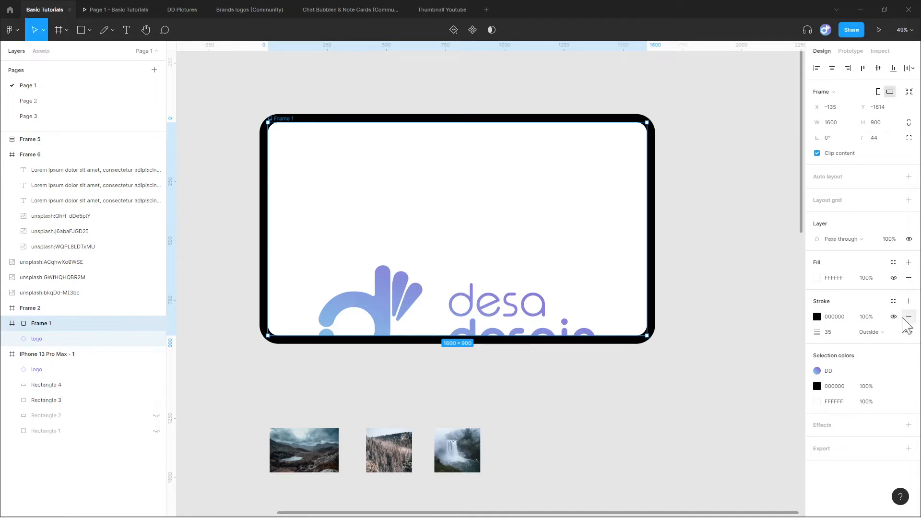
pyautogui.click(909, 318)
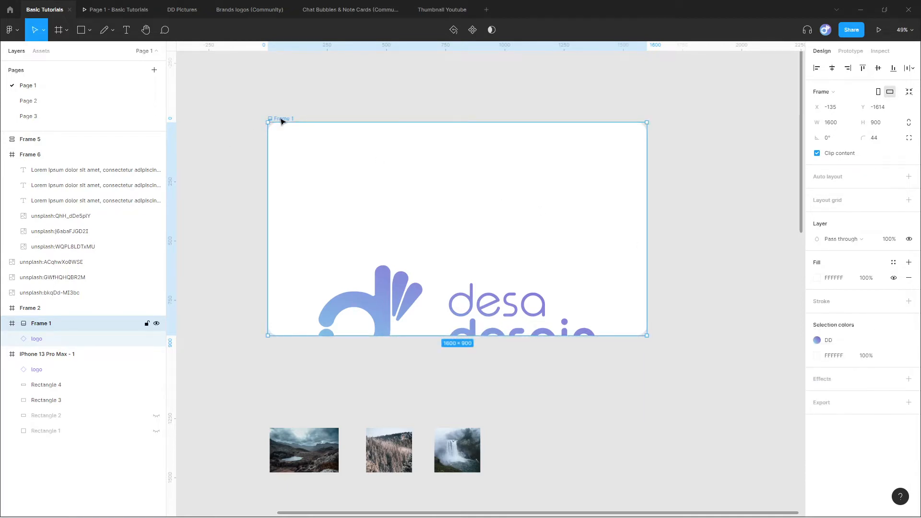
# Add a drop shadow effect to Frame 1 and open the choice of effect types.
pyautogui.click(908, 379)
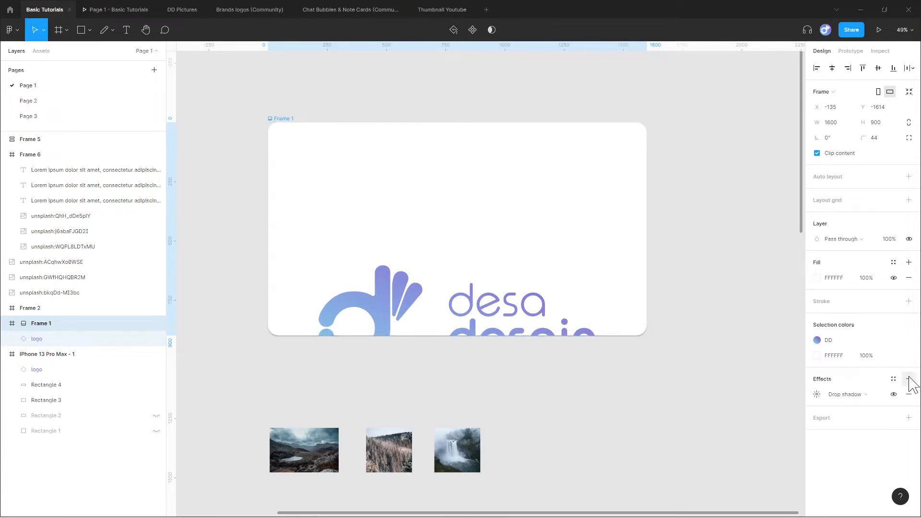
pyautogui.click(862, 397)
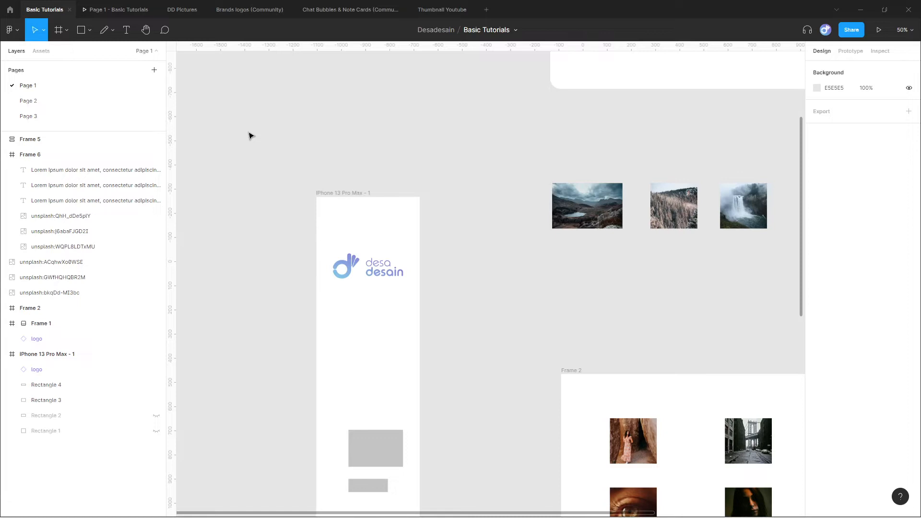
# Look at the prototype preview of the phone frame and return to the Basic Tutorials design file.
pyautogui.click(115, 10)
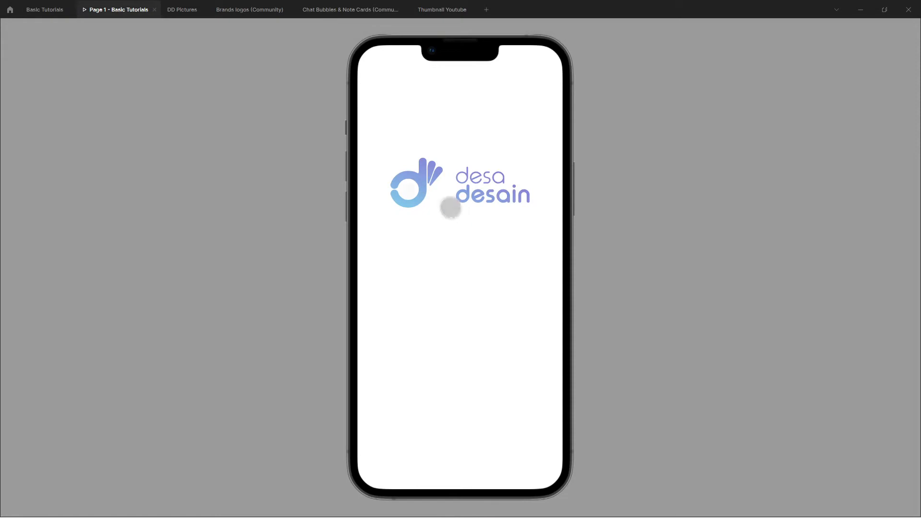
pyautogui.click(54, 6)
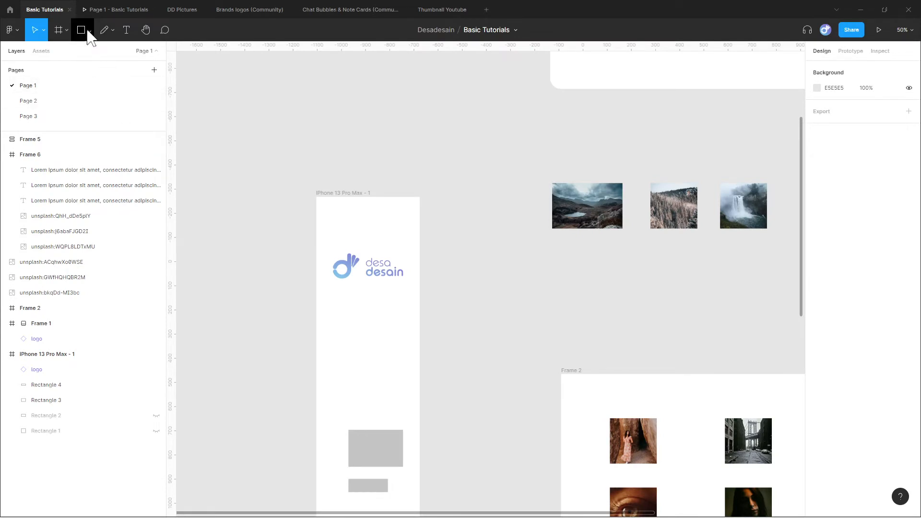
# Draw a rectangle about 446 × 924 on the empty canvas beside the iPhone 13 Pro Max - 1 frame, and check the prototype preview.
pyautogui.click(83, 29)
pyautogui.moveTo(354, 172); pyautogui.dragTo(593, 128)
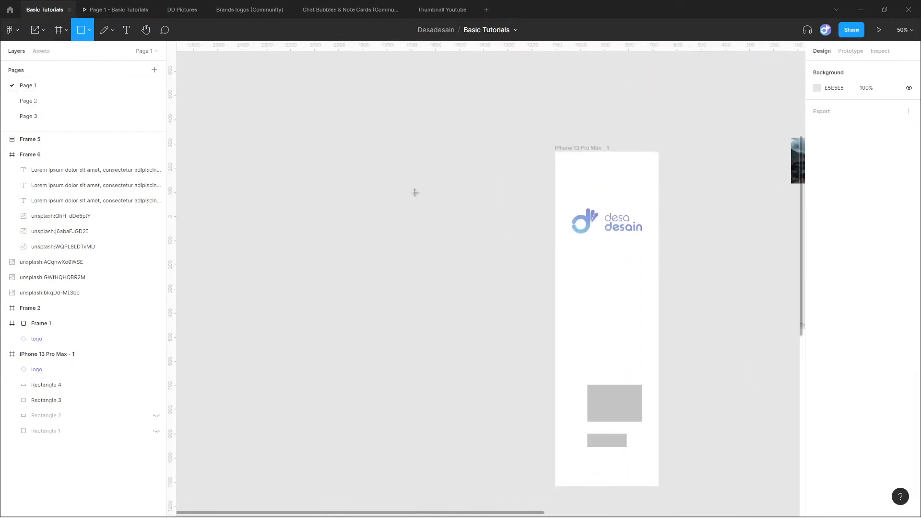
pyautogui.moveTo(383, 152)
pyautogui.mouseDown()
pyautogui.moveTo(402, 168)
pyautogui.moveTo(467, 291)
pyautogui.moveTo(471, 364)
pyautogui.moveTo(491, 375)
pyautogui.mouseUp()
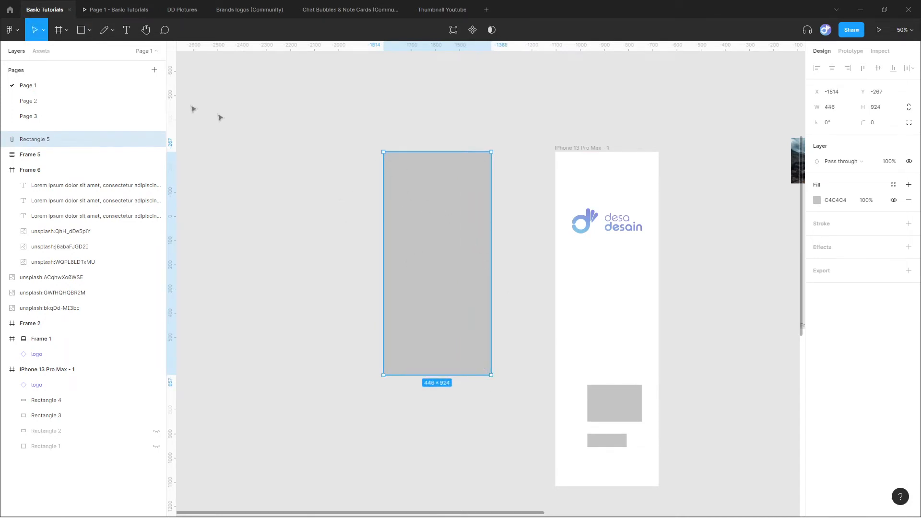
pyautogui.click(127, 11)
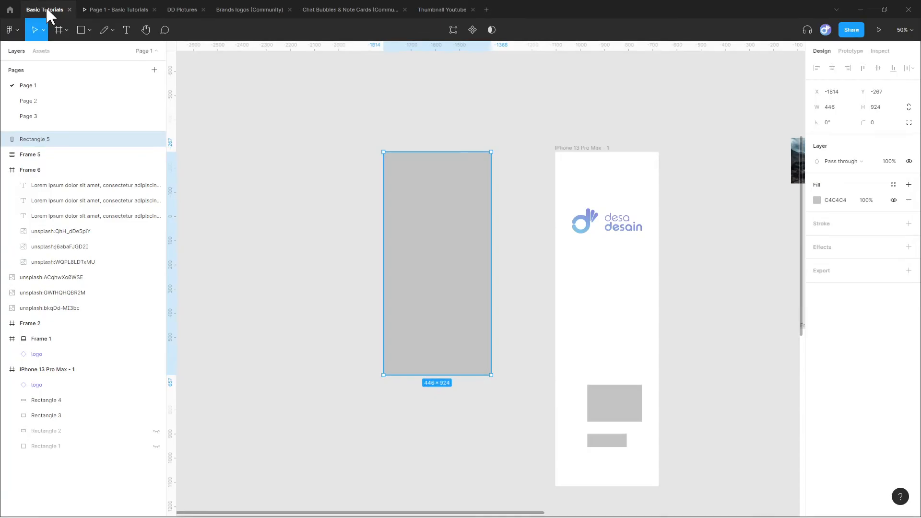
pyautogui.click(50, 10)
# Move the grey rectangle into the iPhone 13 Pro Max - 1 frame, resize it to about 139 × 519 and send it to the back.
pyautogui.moveTo(489, 218); pyautogui.dragTo(607, 234)
pyautogui.moveTo(612, 389); pyautogui.dragTo(616, 289)
pyautogui.hotkey('ctrl', 'shift', '[')
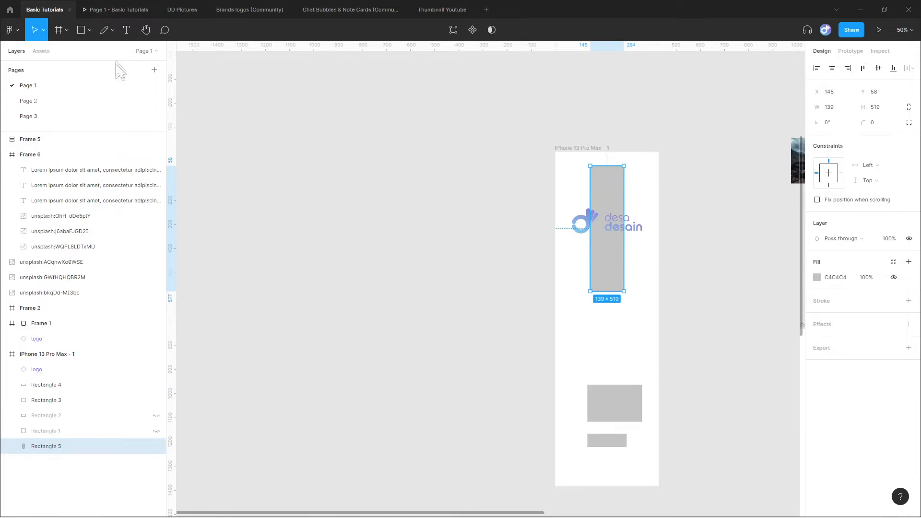
# Check the prototype preview with the rectangle inside the phone frame, and delete that rectangle.
pyautogui.click(123, 10)
pyautogui.press('Delete')
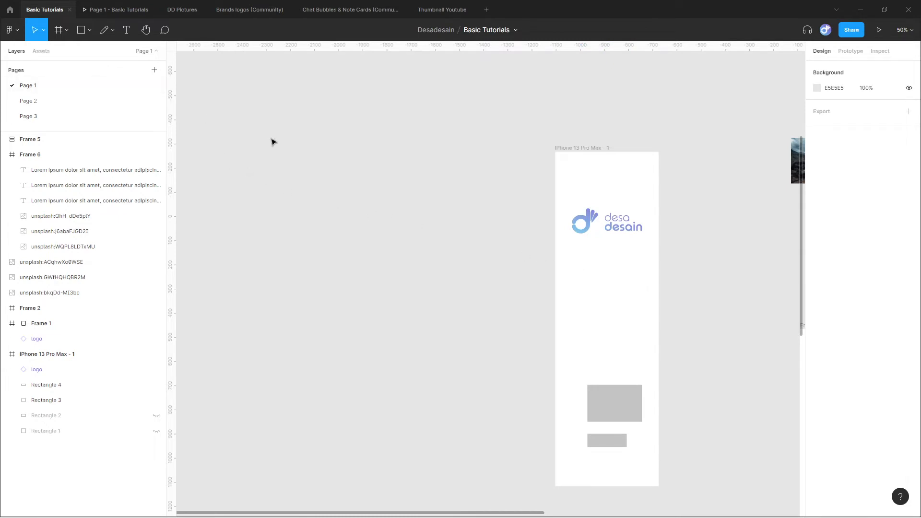
# Place a default 100 × 100 frame on the empty canvas beside the iPhone 13 Pro Max - 1 frame.
pyautogui.click(66, 31)
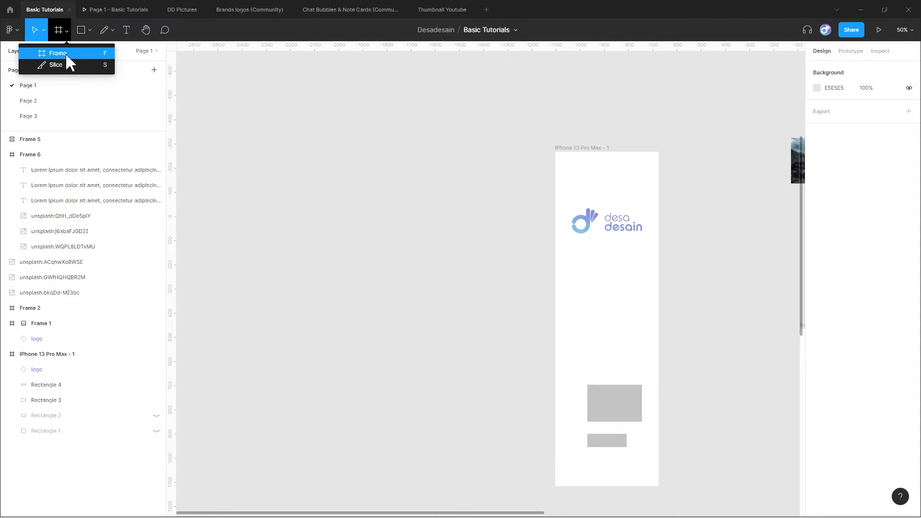
pyautogui.click(65, 52)
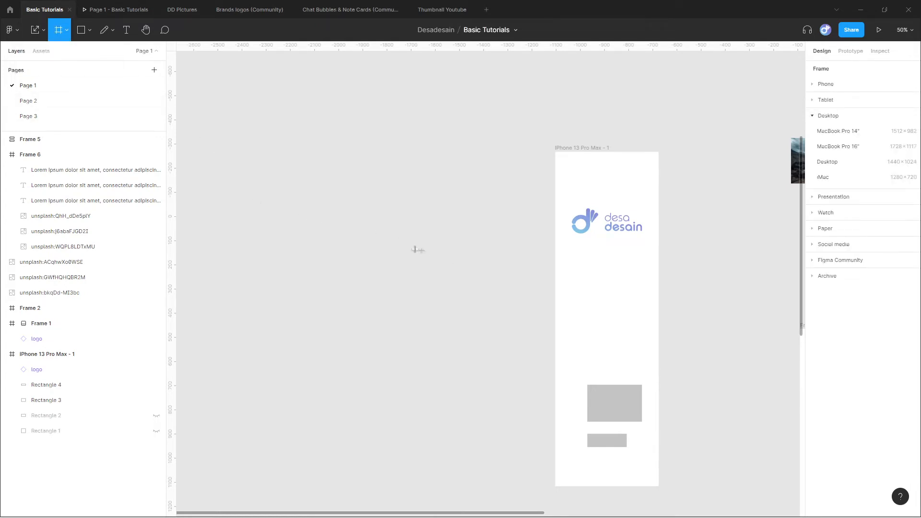
pyautogui.click(352, 199)
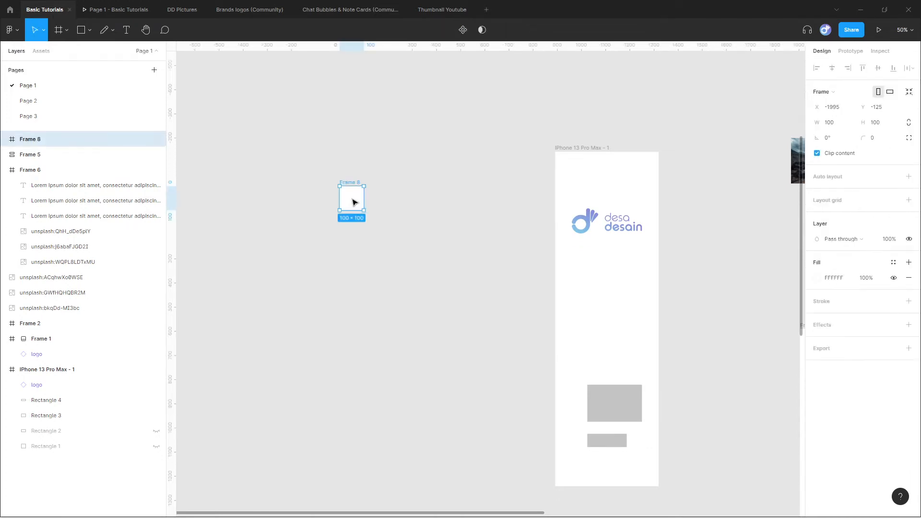
pyautogui.click(343, 248)
# Draw a wide frame about 689 wide below the 100 × 100 frame, and delete both frames.
pyautogui.click(58, 31)
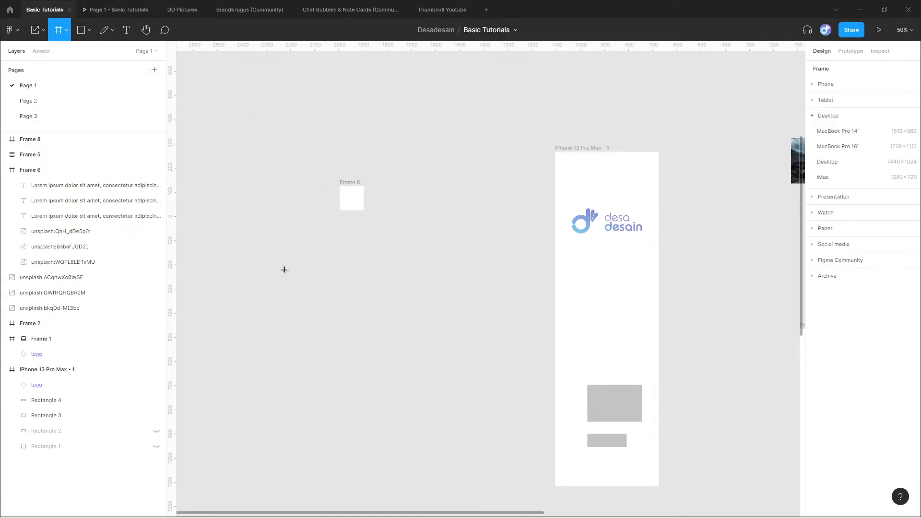
pyautogui.moveTo(251, 253)
pyautogui.mouseDown()
pyautogui.moveTo(339, 326)
pyautogui.moveTo(438, 348)
pyautogui.moveTo(469, 367)
pyautogui.moveTo(491, 437)
pyautogui.moveTo(523, 435)
pyautogui.moveTo(461, 462)
pyautogui.moveTo(435, 430)
pyautogui.moveTo(417, 294)
pyautogui.mouseUp()
pyautogui.moveTo(211, 137); pyautogui.dragTo(476, 382)
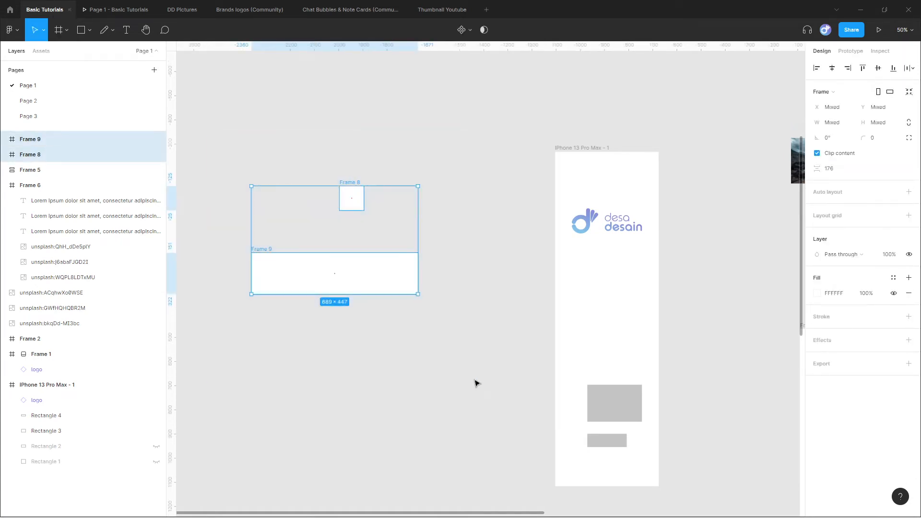
pyautogui.press('Delete')
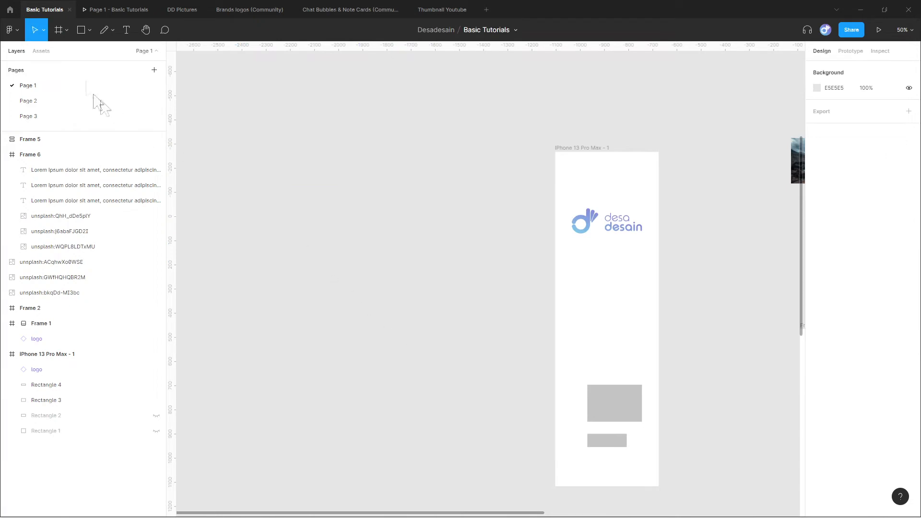
# Add a frame from the iPhone 11 Pro Max preset and move it farther from the iPhone 13 Pro Max - 1 frame.
pyautogui.click(60, 31)
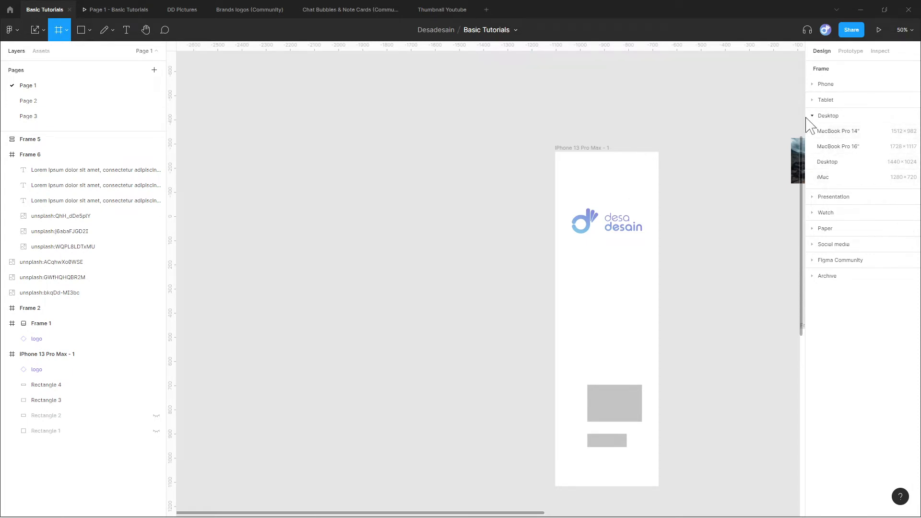
pyautogui.click(812, 90)
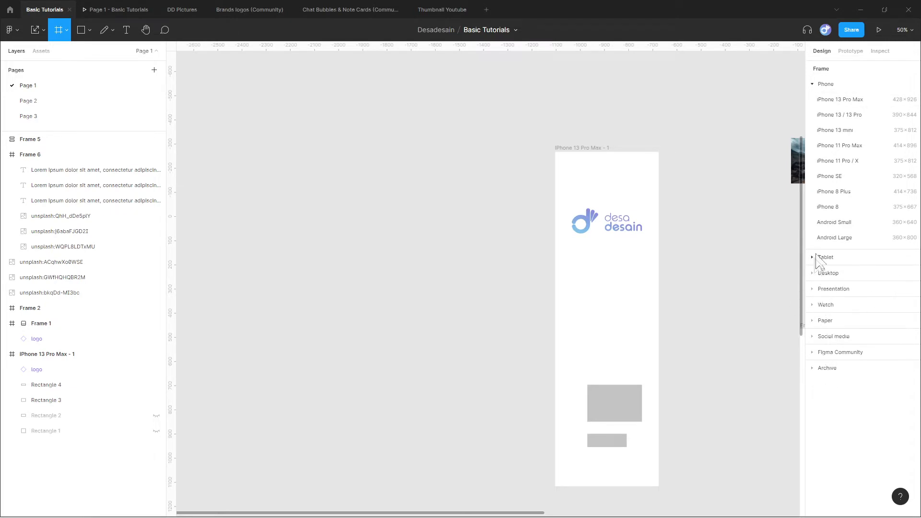
pyautogui.click(860, 155)
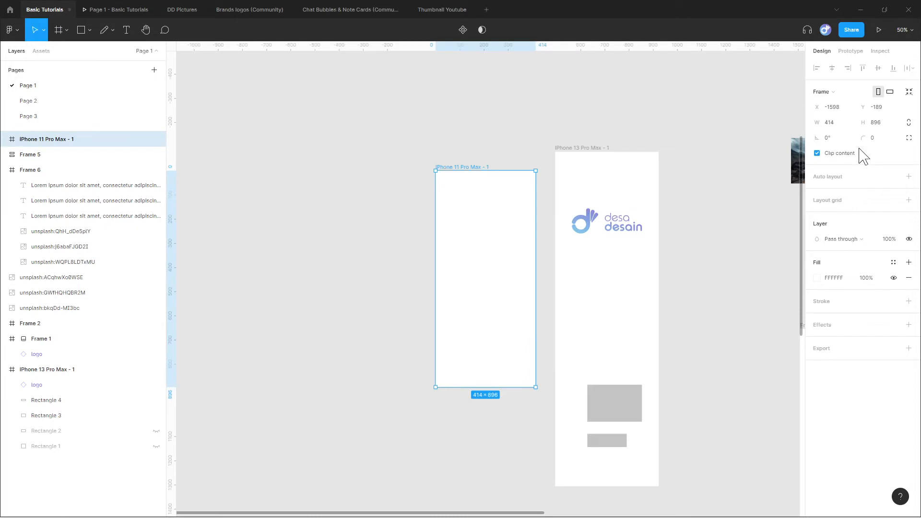
pyautogui.moveTo(474, 262); pyautogui.dragTo(407, 244)
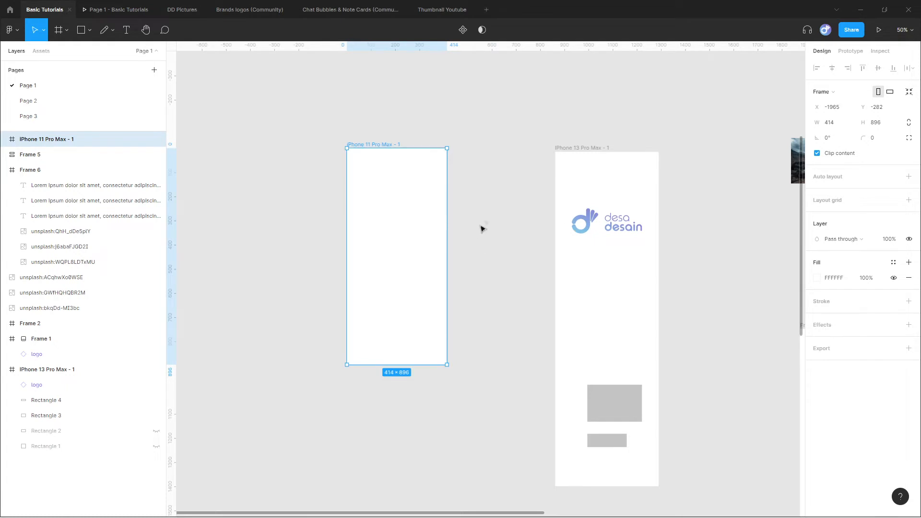
# Delete the iPhone 11 Pro Max frame from the canvas.
pyautogui.click(483, 229)
pyautogui.click(382, 145)
pyautogui.press('Delete')
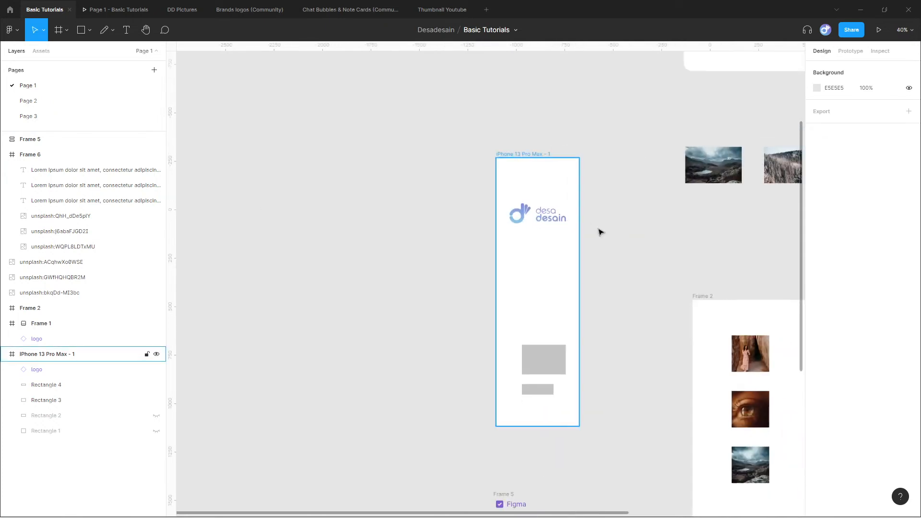
# Wrap the three loose landscape photos above Frame 2 in a new frame using Frame selection.
pyautogui.moveTo(598, 229); pyautogui.dragTo(235, 253)
pyautogui.scroll(2, 421, 153)
pyautogui.scroll(2, 417, 134)
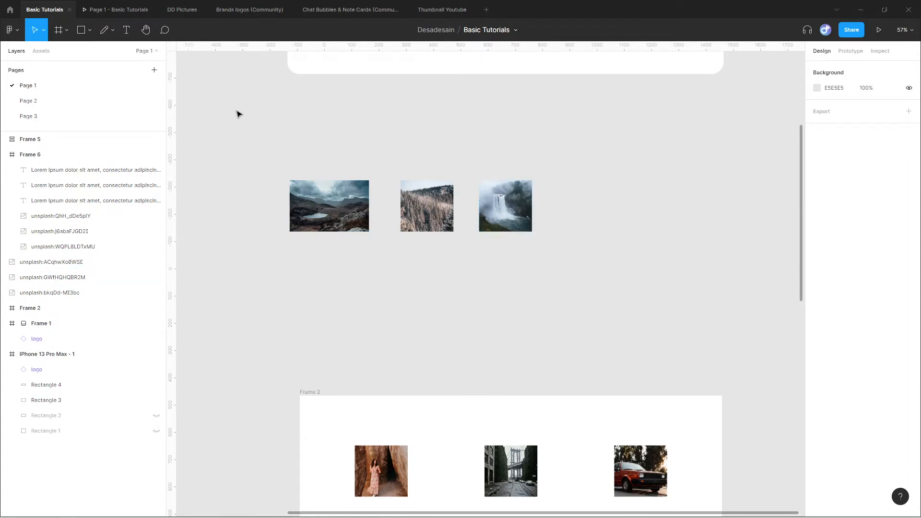
pyautogui.moveTo(236, 114); pyautogui.dragTo(595, 318)
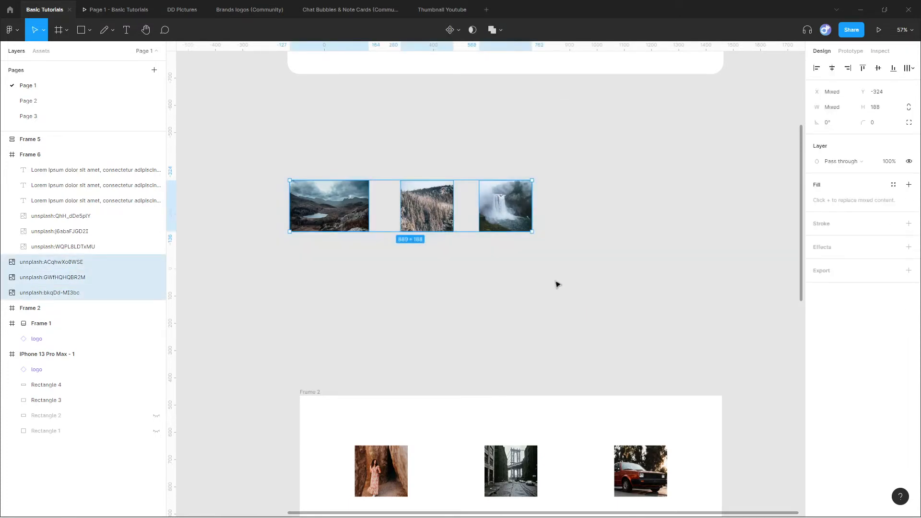
pyautogui.rightClick(492, 204)
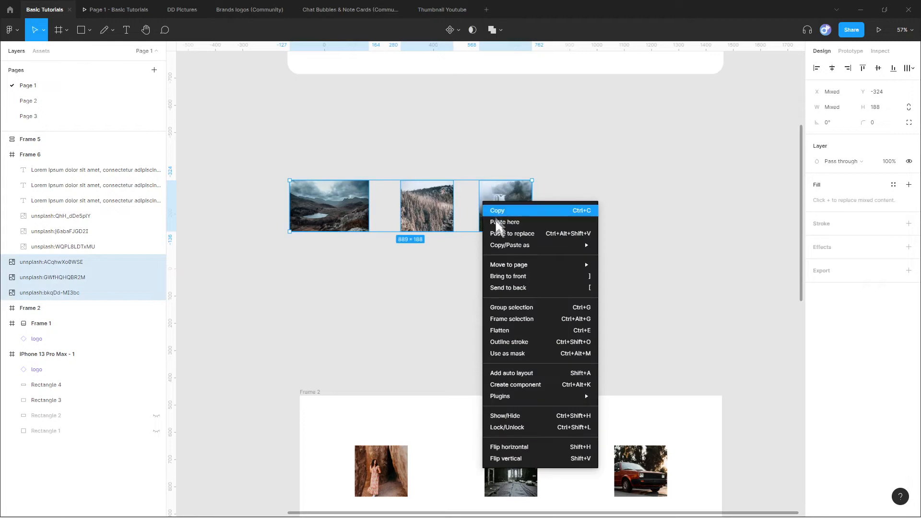
pyautogui.click(534, 317)
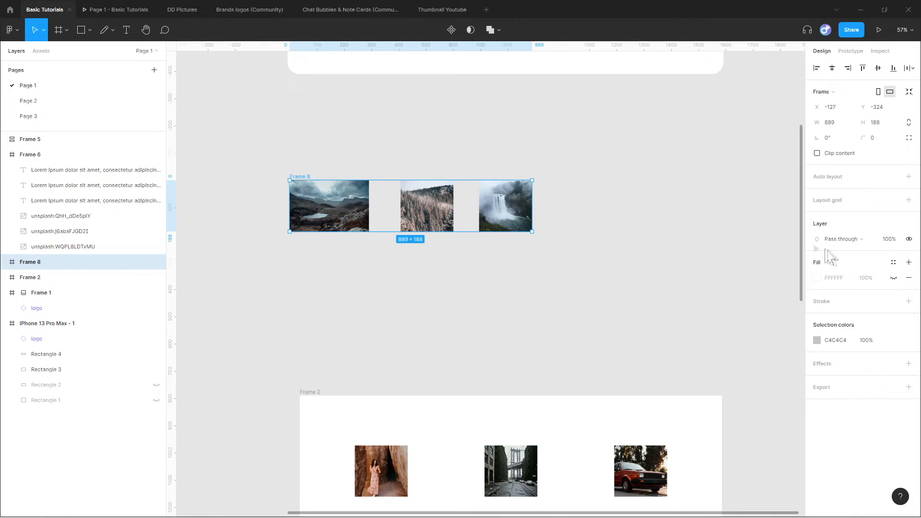
# Show the white fill of the frame around the three photos and extend its bottom edge to a height of 444.
pyautogui.click(893, 278)
pyautogui.moveTo(382, 234); pyautogui.dragTo(388, 302)
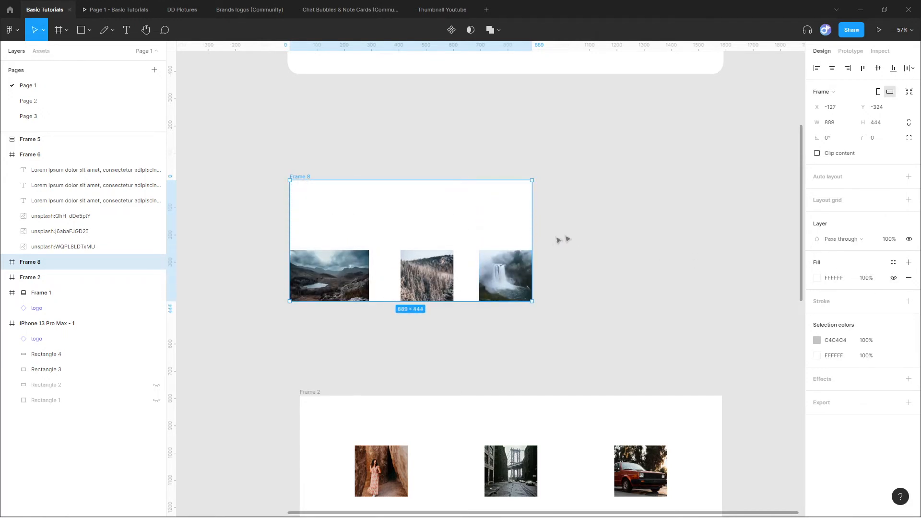
pyautogui.click(584, 224)
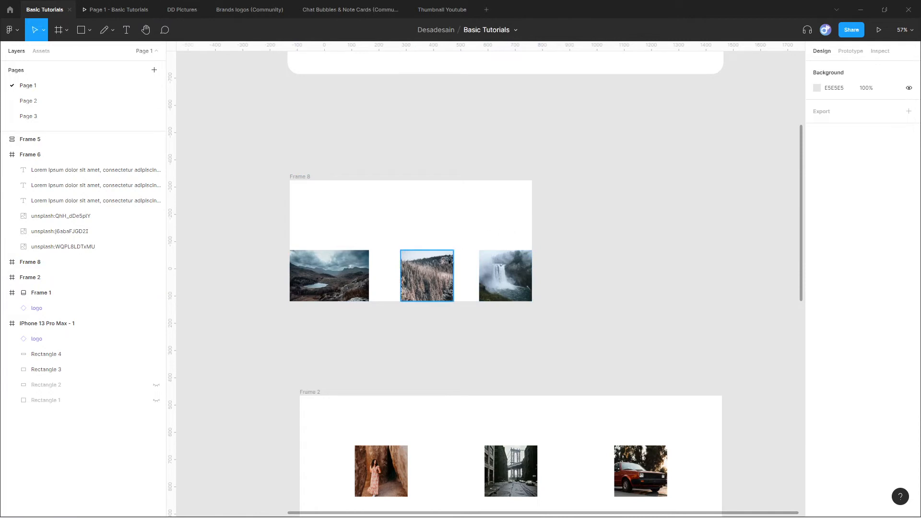
# Stretch the middle photo upward past the frame, widen the waterfall photo past its right side, and extend the lake photo's height to about 365.
pyautogui.click(446, 266)
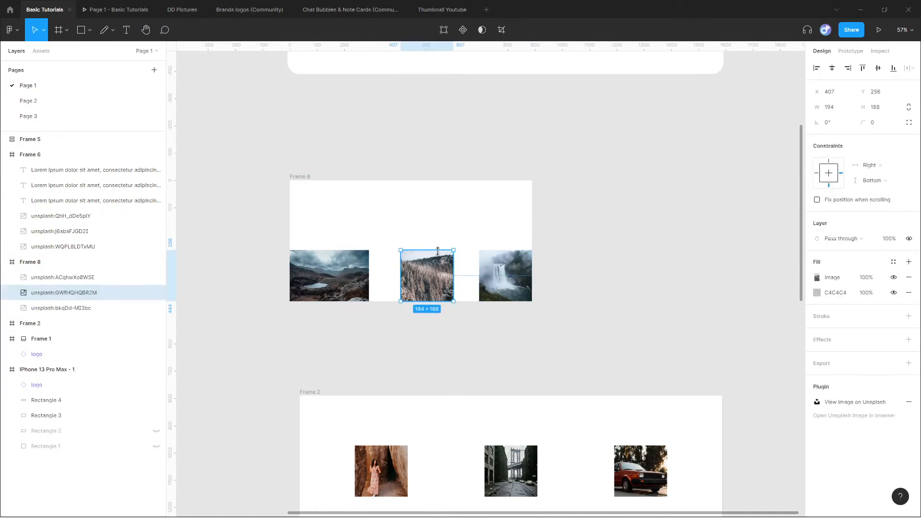
pyautogui.moveTo(437, 252); pyautogui.dragTo(448, 136)
pyautogui.click(506, 256)
pyautogui.moveTo(532, 277); pyautogui.dragTo(606, 276)
pyautogui.click(329, 293)
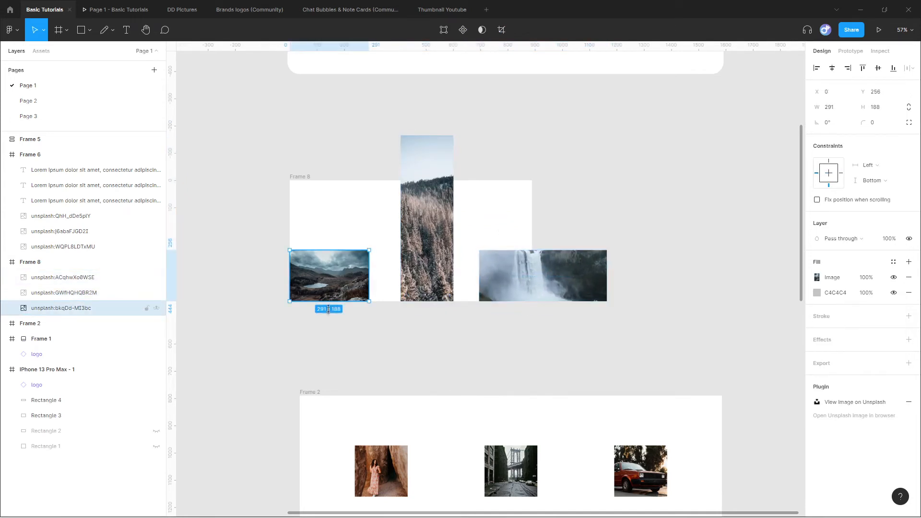
pyautogui.moveTo(332, 301); pyautogui.dragTo(369, 352)
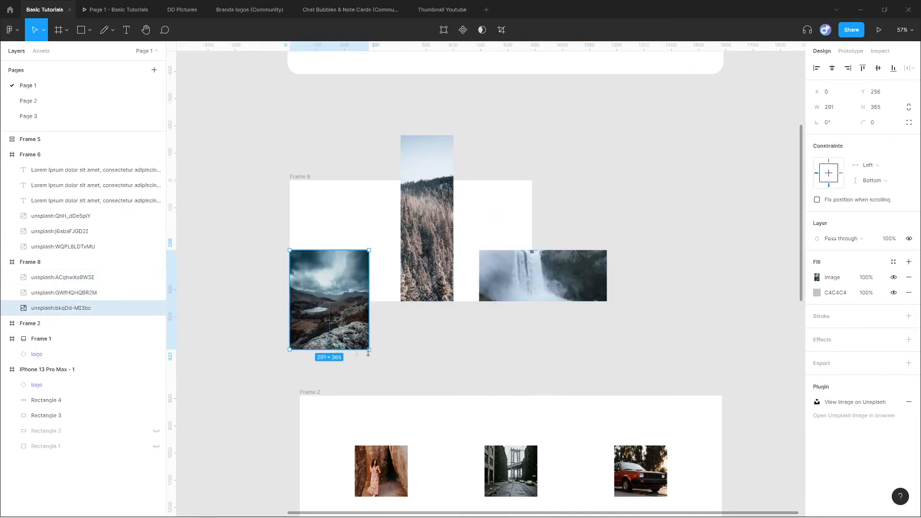
pyautogui.click(410, 349)
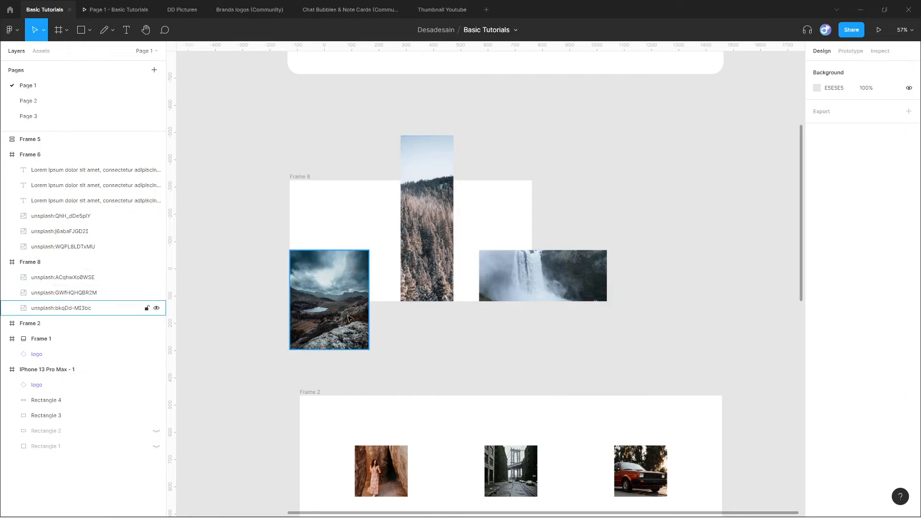
# Try to enlarge the frame around the three photos by its corner and individual edges, undoing each resize.
pyautogui.click(298, 177)
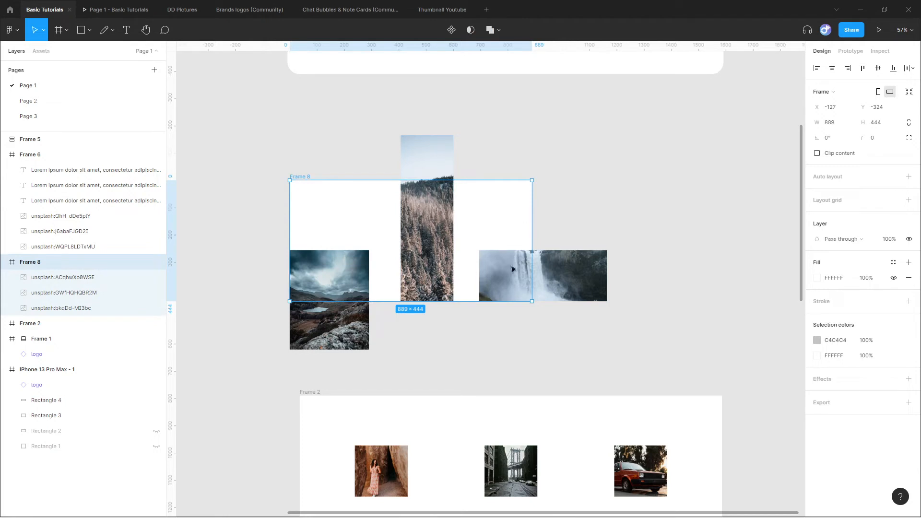
pyautogui.moveTo(532, 300); pyautogui.dragTo(558, 319)
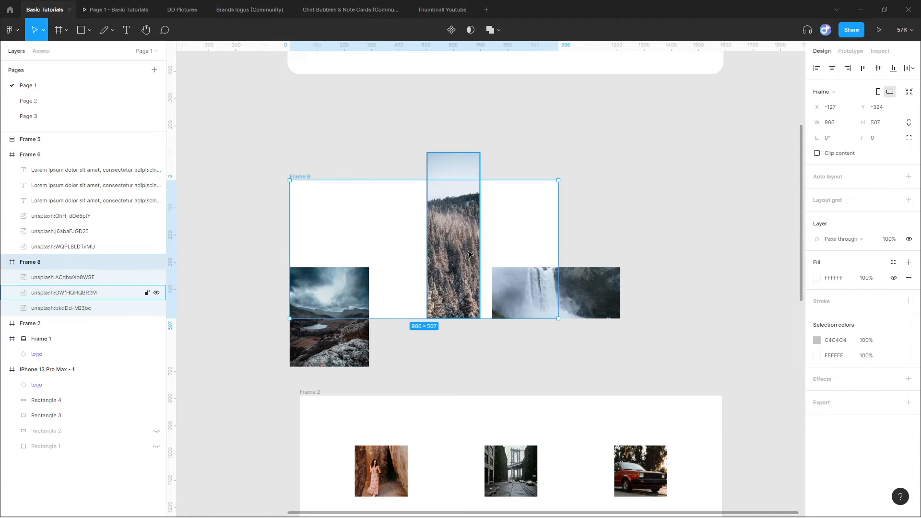
pyautogui.hotkey('ctrl', 'z')
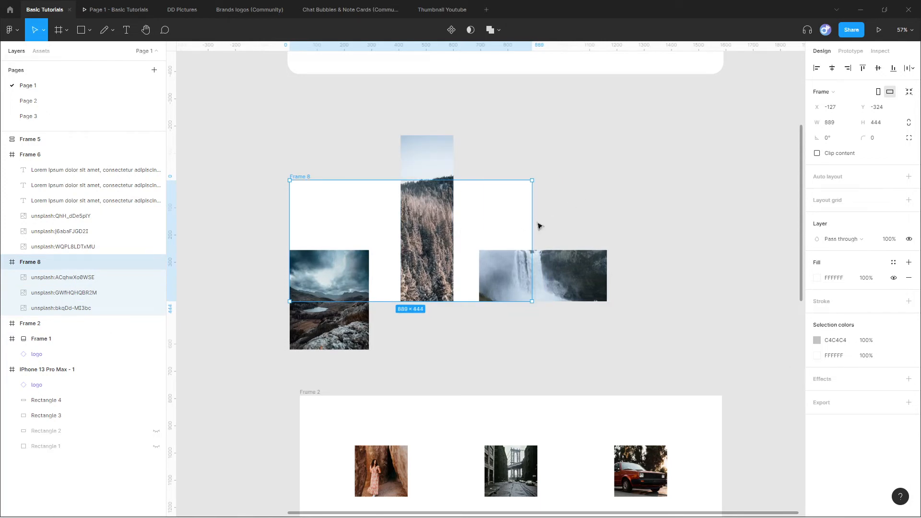
pyautogui.moveTo(533, 214); pyautogui.dragTo(639, 217)
pyautogui.moveTo(469, 302); pyautogui.dragTo(469, 365)
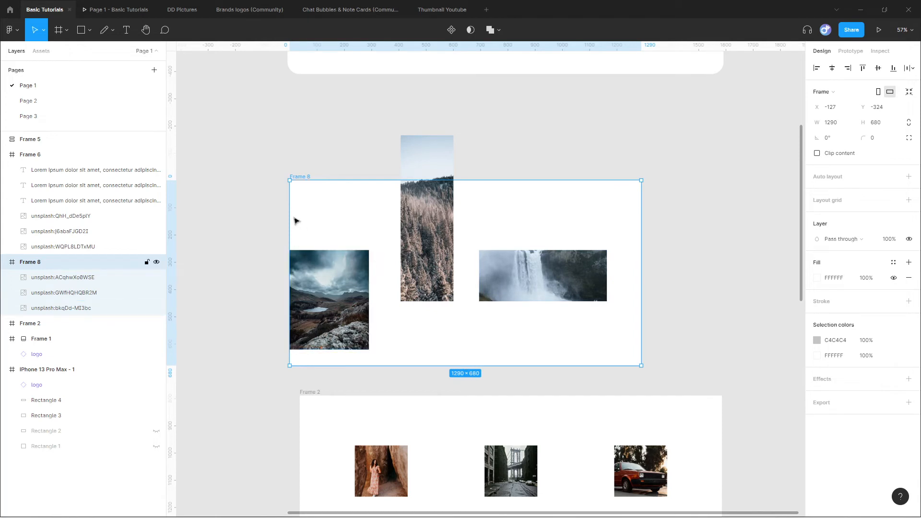
pyautogui.moveTo(286, 210); pyautogui.dragTo(264, 200)
pyautogui.moveTo(314, 181); pyautogui.dragTo(330, 116)
pyautogui.hotkey('ctrl', 'z')
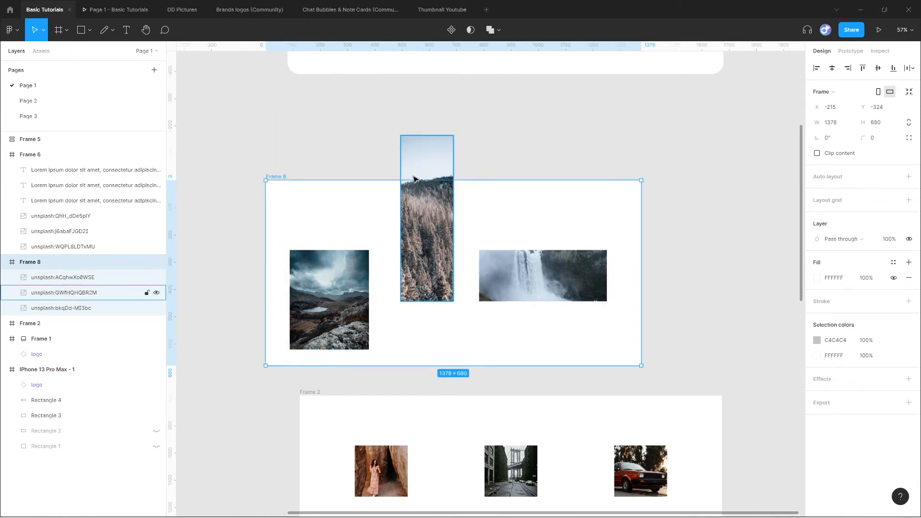
pyautogui.hotkey('ctrl', 'z')
pyautogui.hotkey('ctrl', 'z')
pyautogui.hotkey('ctrl', 'z')
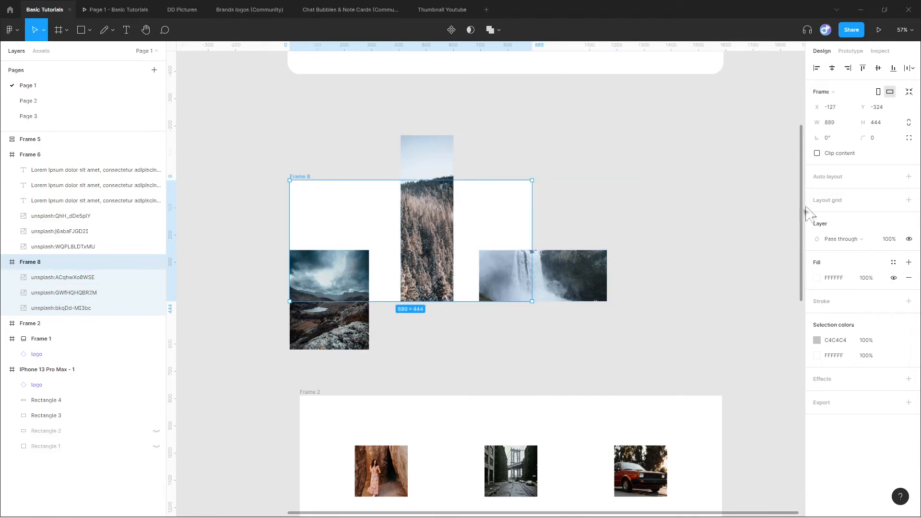
# Resize the frame to fit the three enlarged photos using Resize to fit.
pyautogui.click(909, 92)
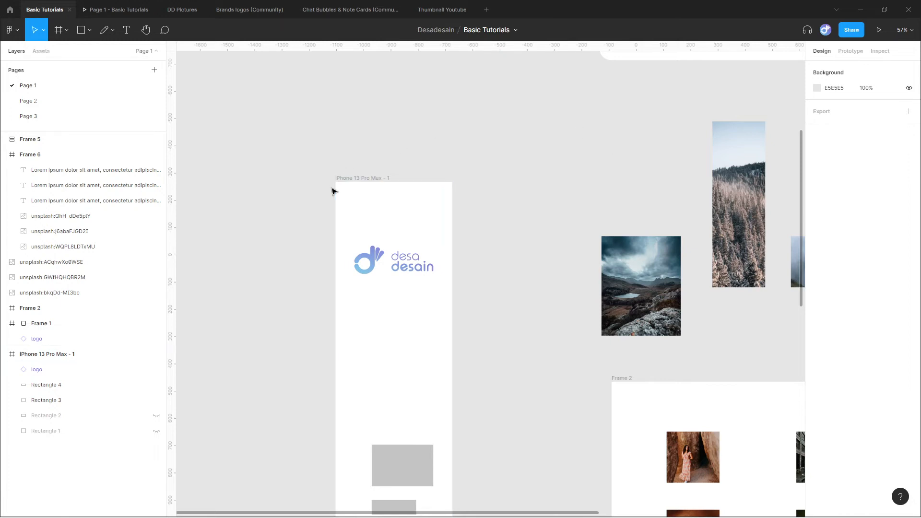
# Draw a nested frame about 309 × 341 below the logo inside the iPhone 13 Pro Max - 1 frame.
pyautogui.scroll(4, 386, 302)
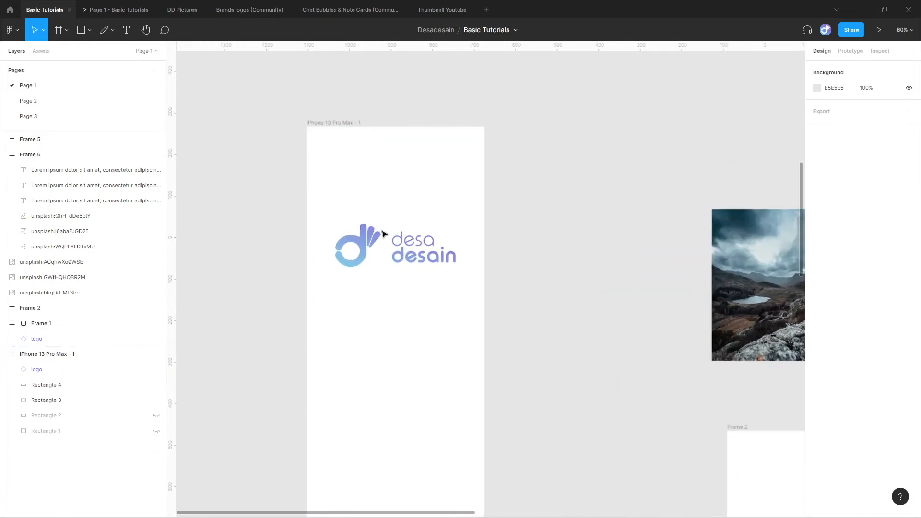
pyautogui.scroll(2, 384, 234)
pyautogui.click(364, 163)
pyautogui.click(610, 238)
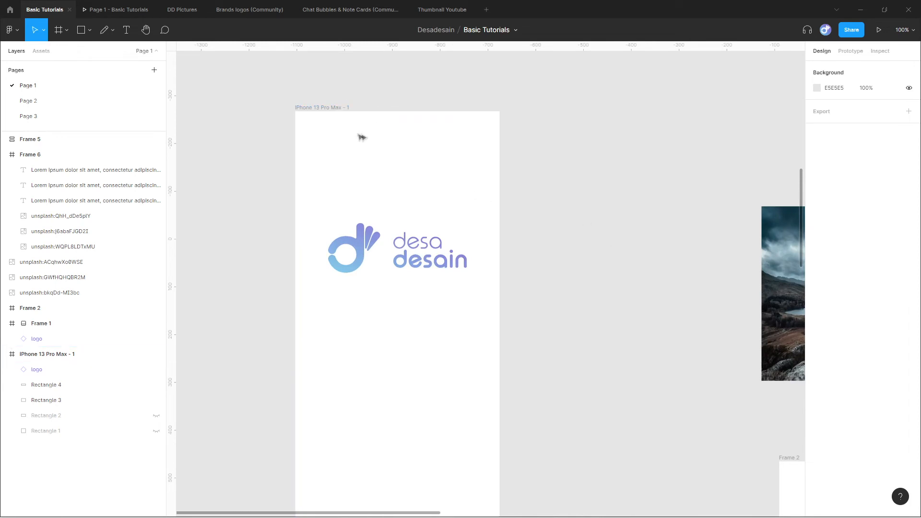
pyautogui.click(316, 108)
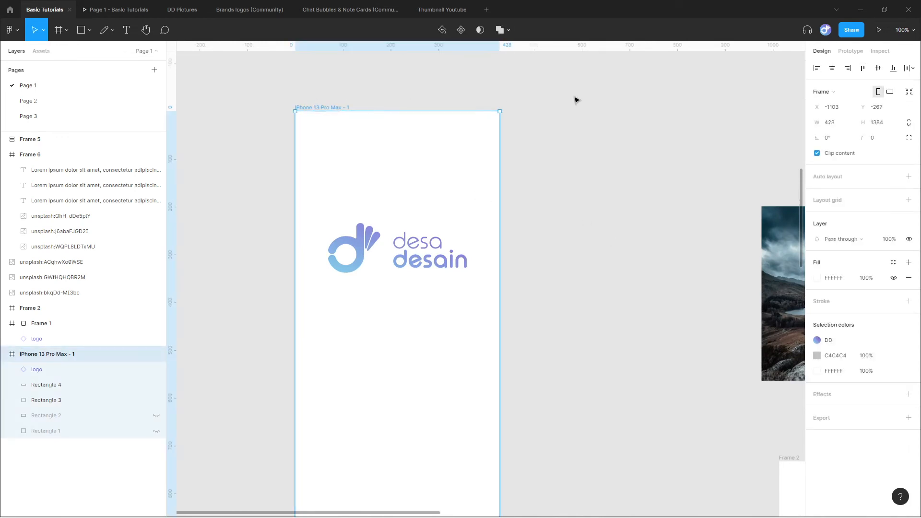
pyautogui.click(57, 31)
pyautogui.moveTo(322, 319)
pyautogui.mouseDown()
pyautogui.moveTo(382, 370)
pyautogui.moveTo(470, 481)
pyautogui.mouseUp()
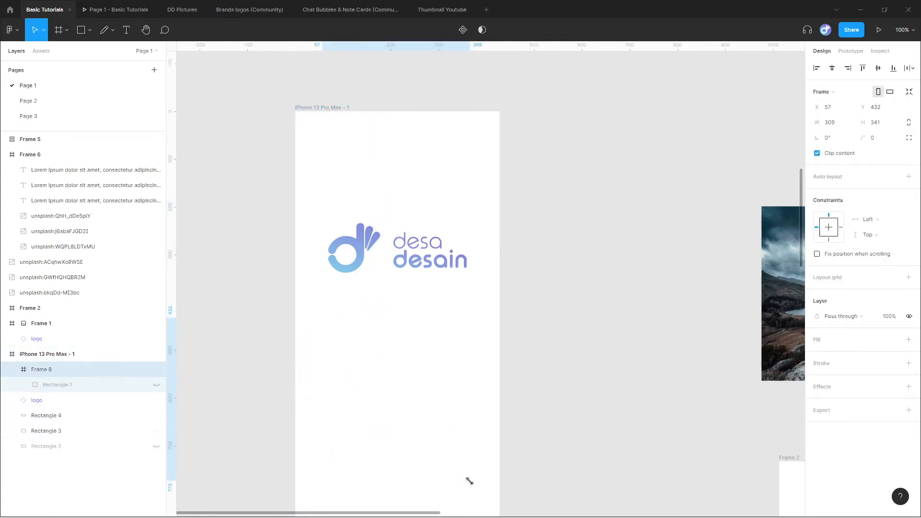
# Add a solid gray BFBFBF fill to the nested frame below the logo.
pyautogui.click(909, 340)
pyautogui.click(817, 355)
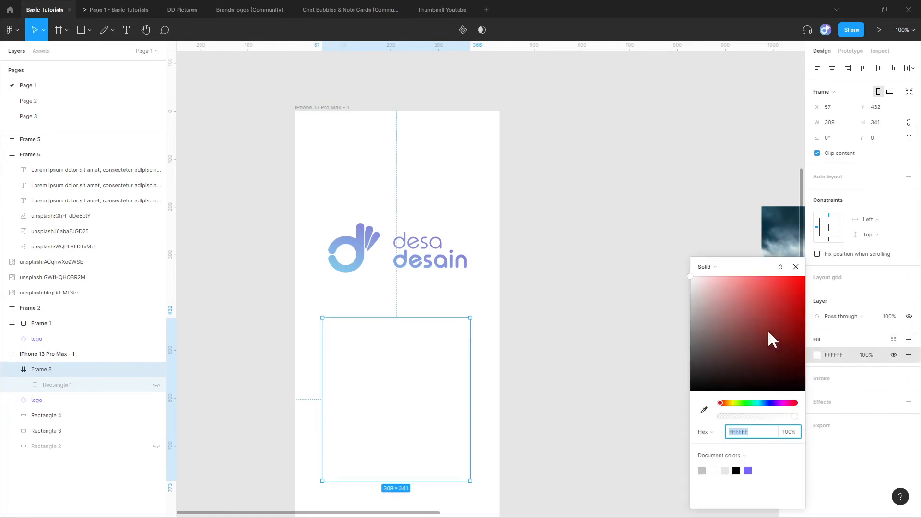
pyautogui.moveTo(724, 318); pyautogui.dragTo(670, 306)
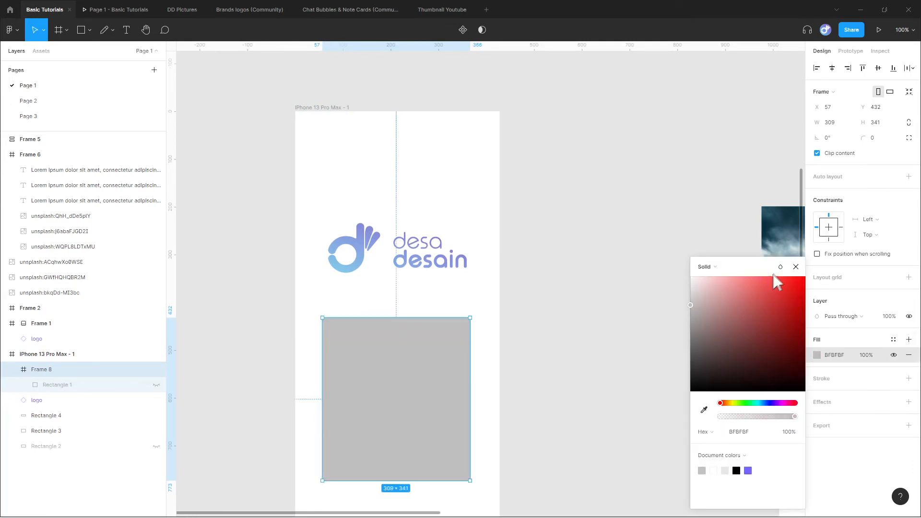
pyautogui.click(796, 267)
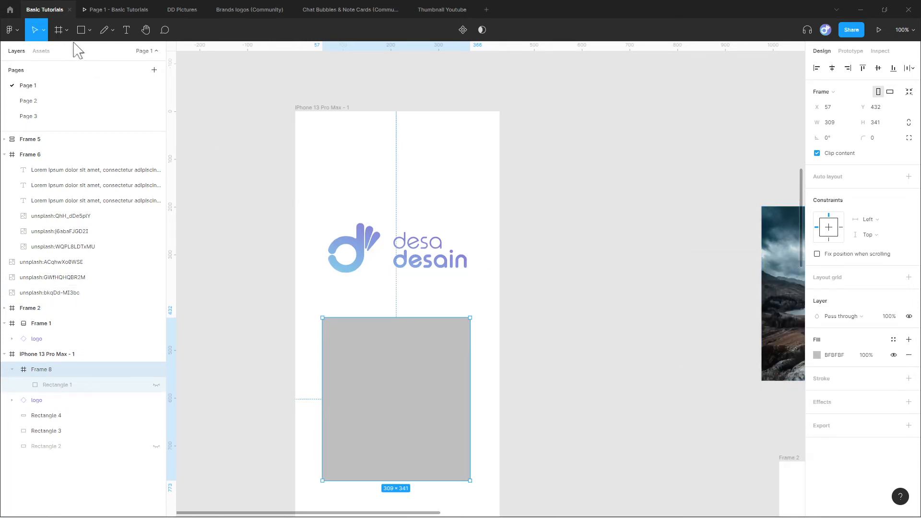
# Draw a frame about 190 × 213 inside the gray frame and give it a solid red D15555 fill.
pyautogui.click(59, 32)
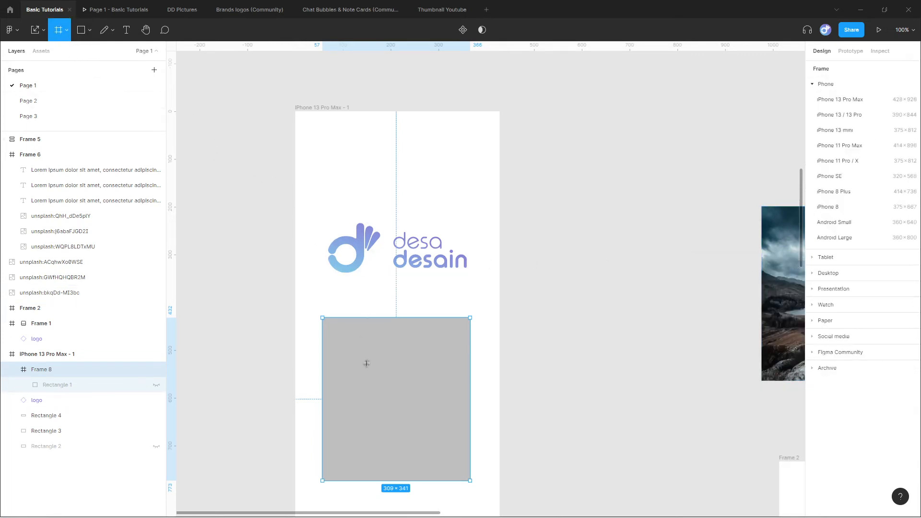
pyautogui.moveTo(353, 344); pyautogui.dragTo(443, 447)
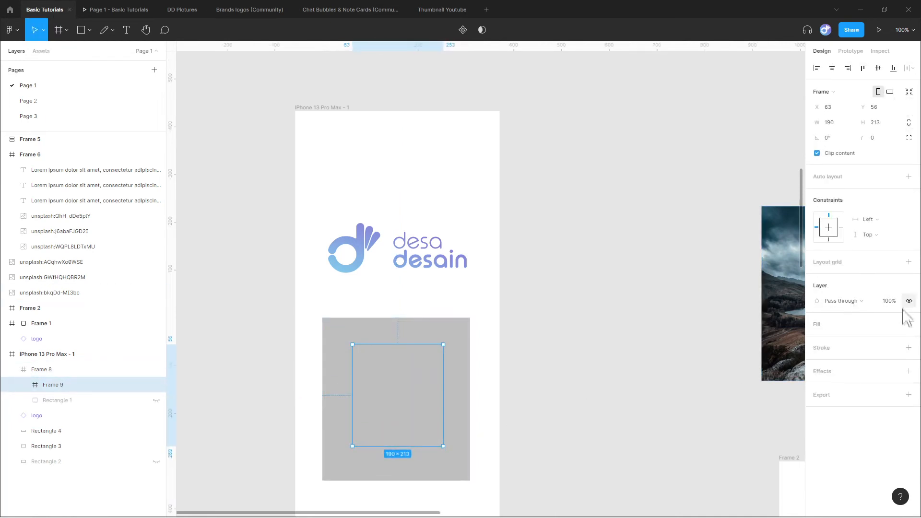
pyautogui.click(909, 325)
pyautogui.click(817, 339)
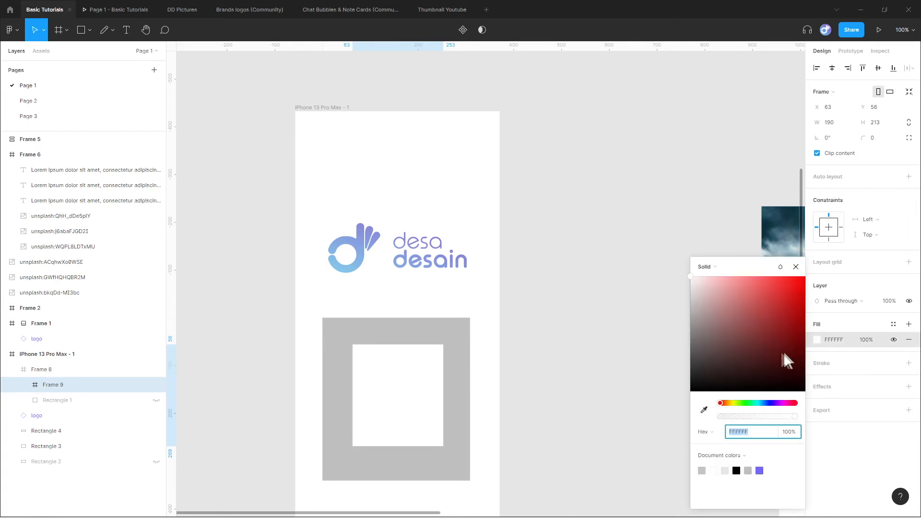
pyautogui.moveTo(769, 317); pyautogui.dragTo(759, 299)
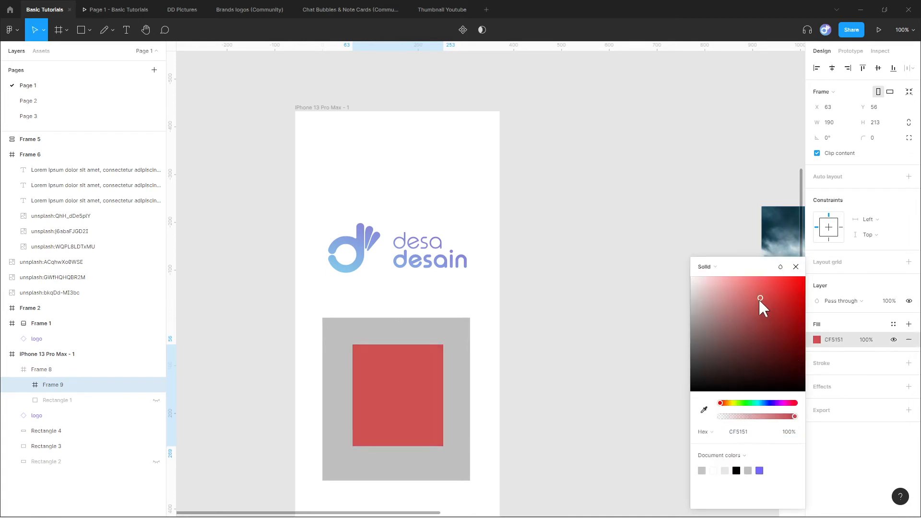
pyautogui.click(796, 267)
pyautogui.click(559, 284)
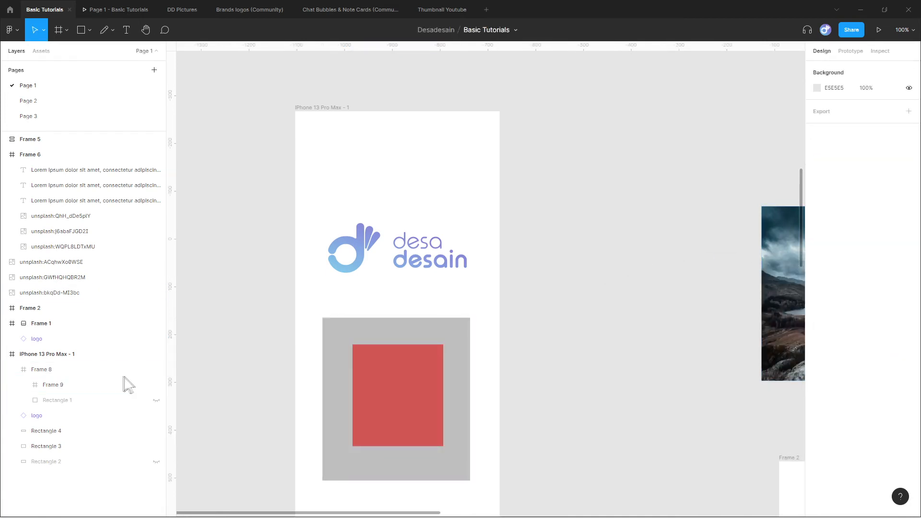
# Delete the hidden Rectangle 1 layer from inside the gray frame.
pyautogui.click(81, 403)
pyautogui.press('Delete')
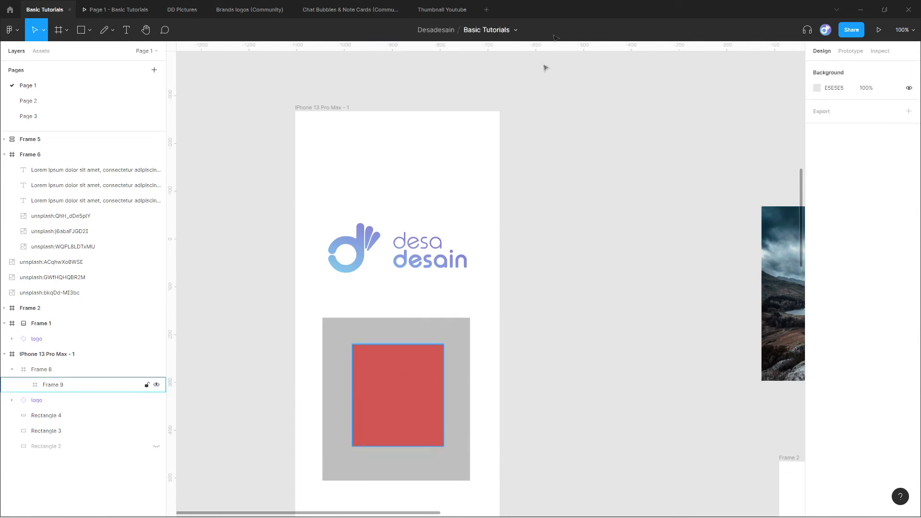
# Select the phone frame and its nested gray frame in turn, and move the red frame to about X 59, Y 73.
pyautogui.click(339, 108)
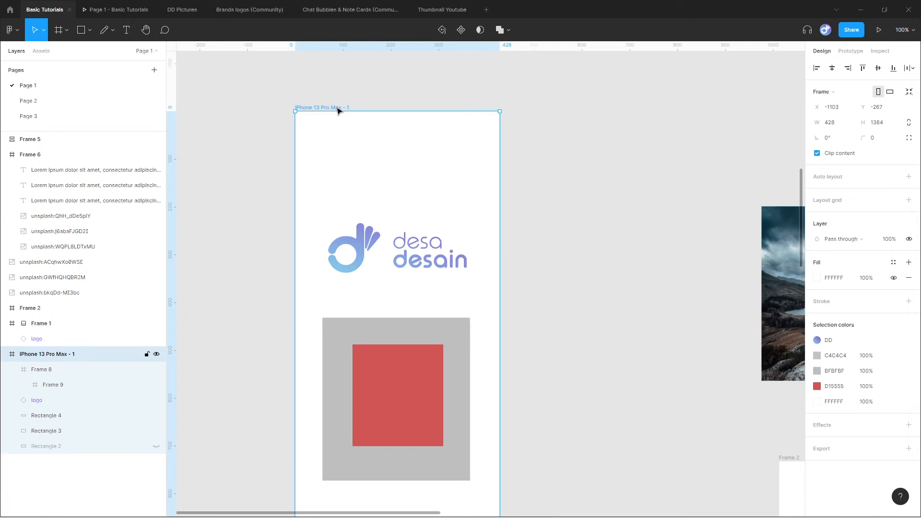
pyautogui.click(416, 328)
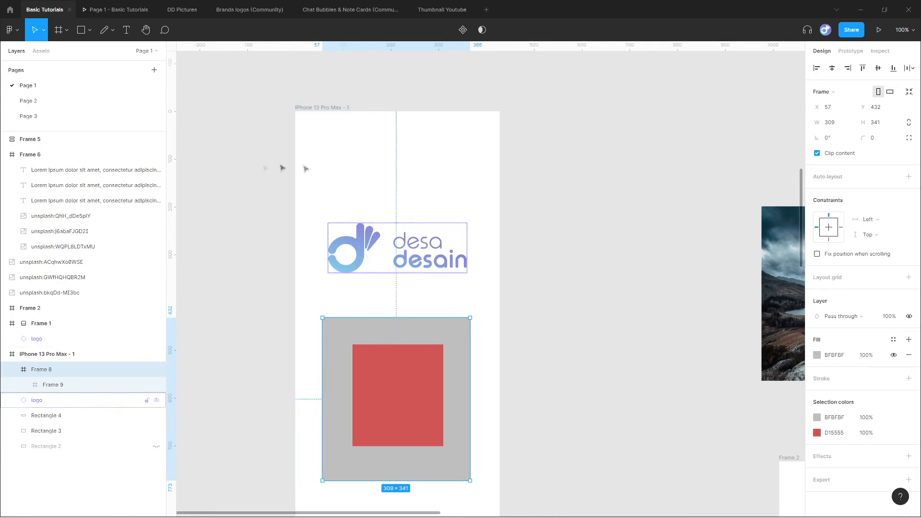
pyautogui.click(390, 400)
pyautogui.moveTo(402, 403)
pyautogui.mouseDown()
pyautogui.moveTo(411, 424)
pyautogui.moveTo(398, 425)
pyautogui.moveTo(399, 411)
pyautogui.mouseUp()
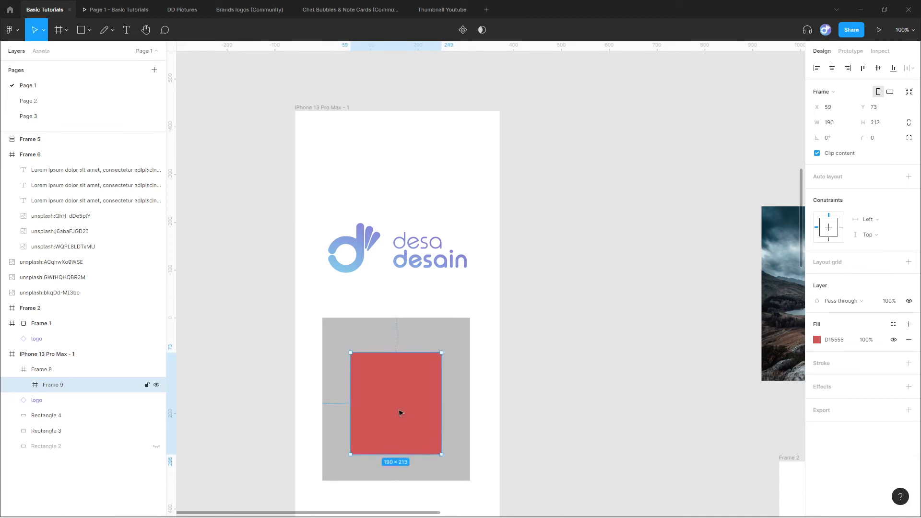
pyautogui.click(366, 345)
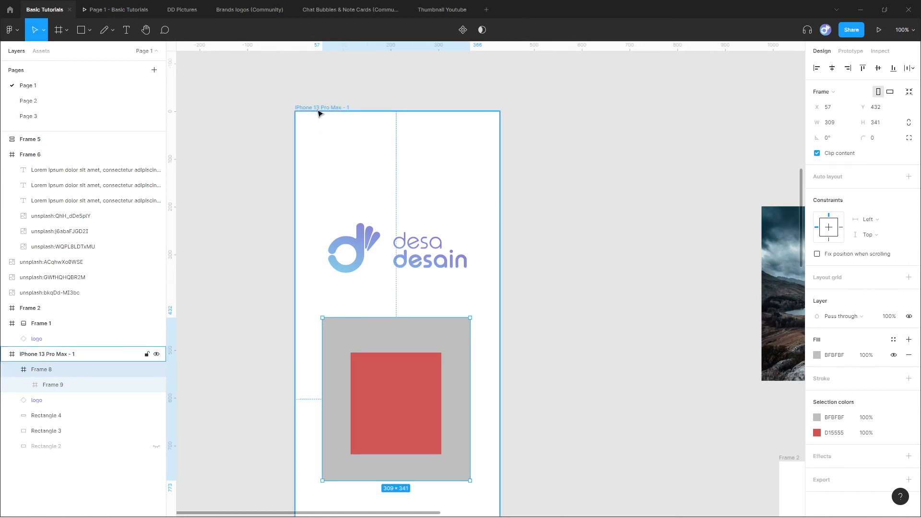
# Draw a rectangle about 125 × 61 inside the red frame.
pyautogui.click(403, 404)
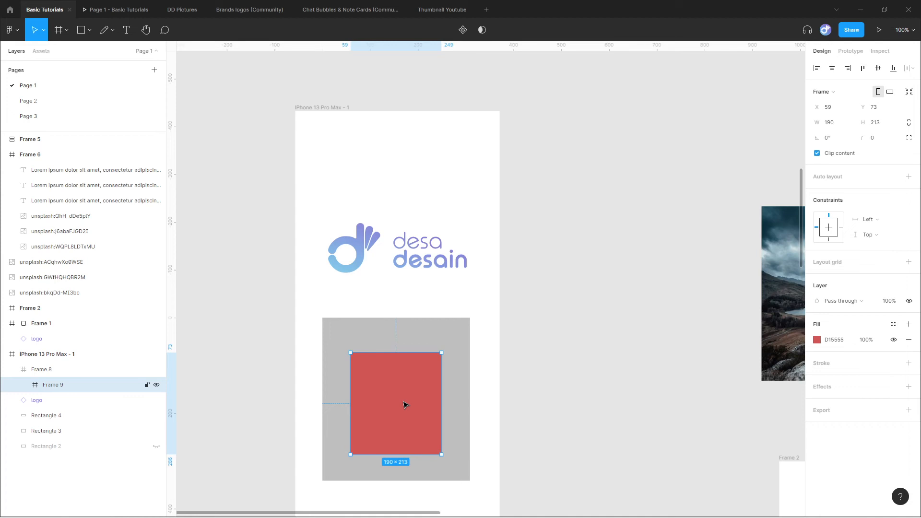
pyautogui.click(82, 30)
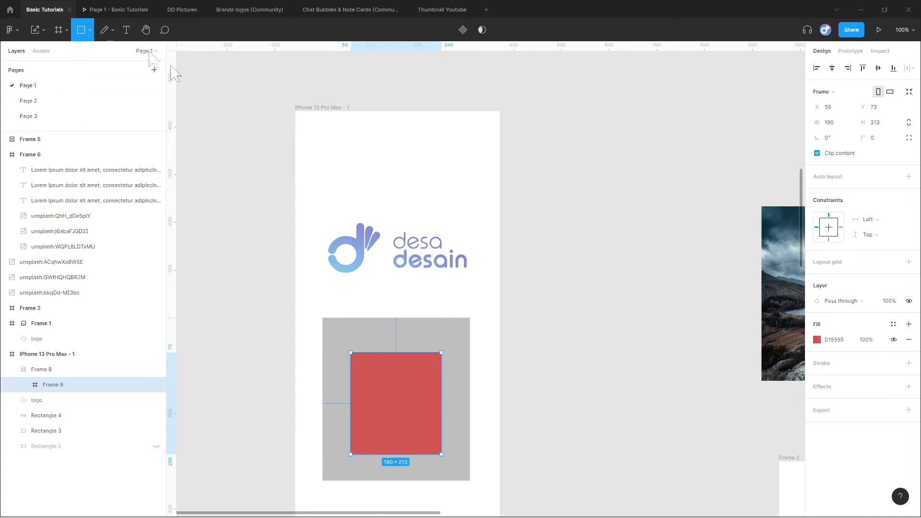
pyautogui.moveTo(368, 381)
pyautogui.mouseDown()
pyautogui.moveTo(428, 410)
pyautogui.moveTo(402, 402)
pyautogui.mouseUp()
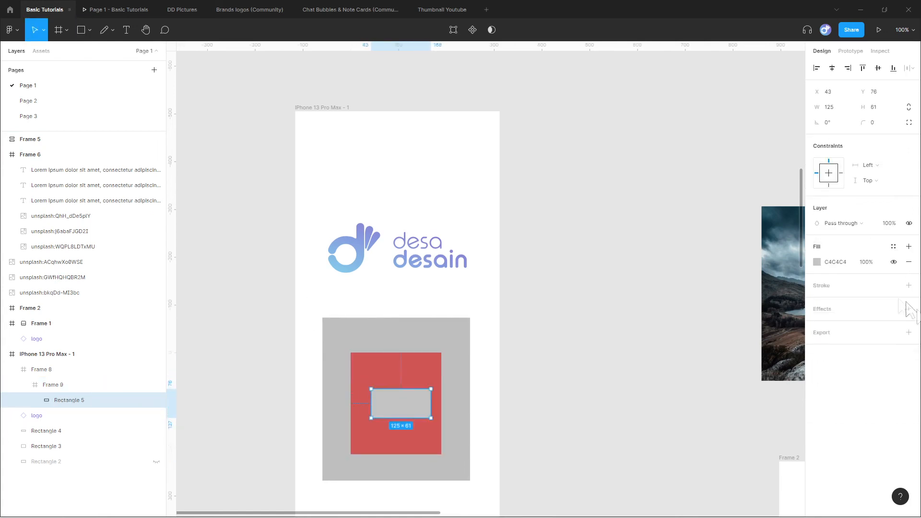
# Change the rectangle's fill to yellow CEC251 and move it to about X 33, Y 76 within the red frame.
pyautogui.click(818, 263)
pyautogui.click(823, 263)
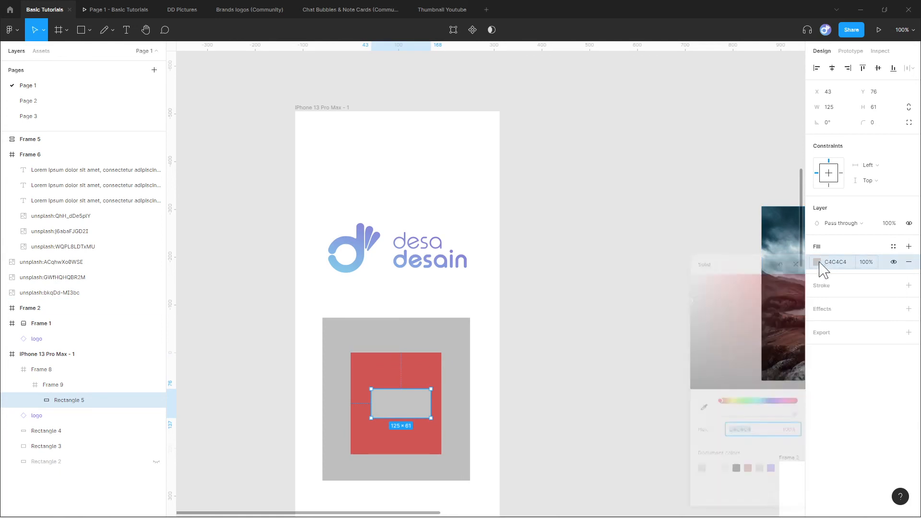
pyautogui.click(731, 401)
pyautogui.click(760, 296)
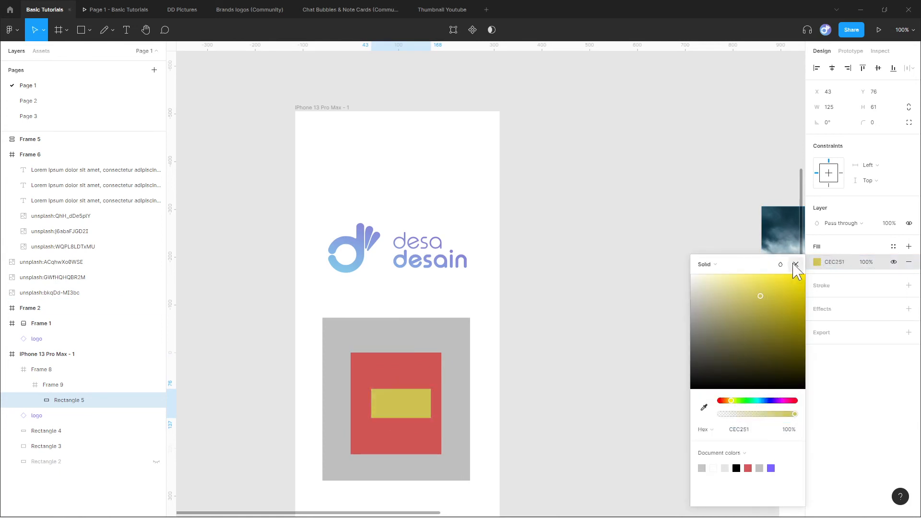
pyautogui.click(796, 266)
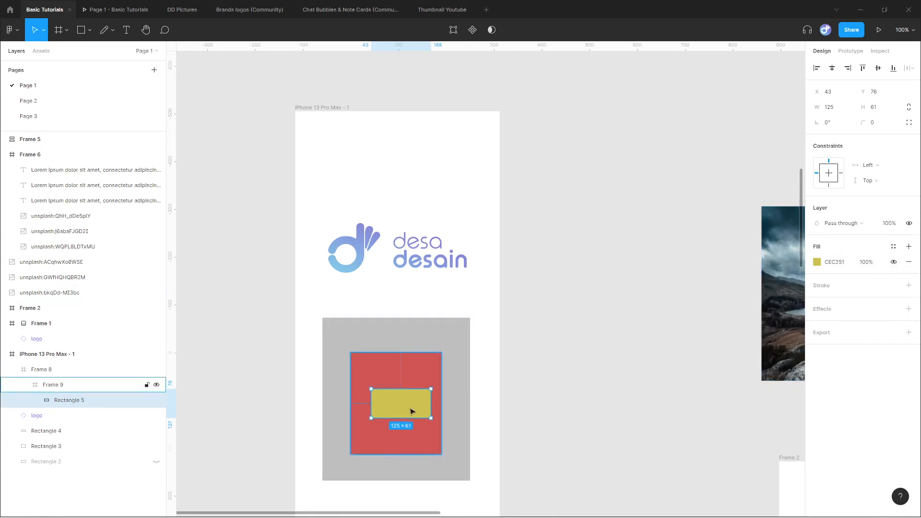
pyautogui.moveTo(413, 400); pyautogui.dragTo(407, 399)
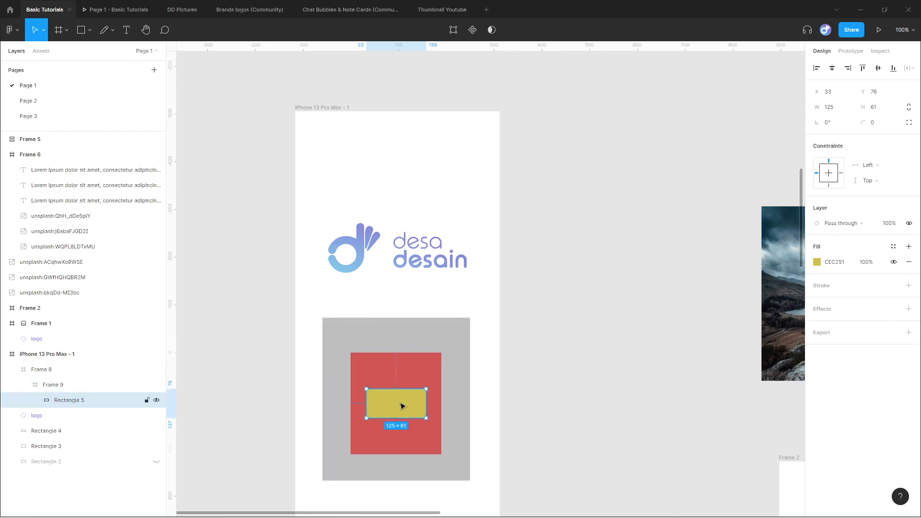
# Move the gray frame to about X 50, Y 454 and the red frame inside it to about X 59, Y 77, and clear the selection.
pyautogui.click(408, 376)
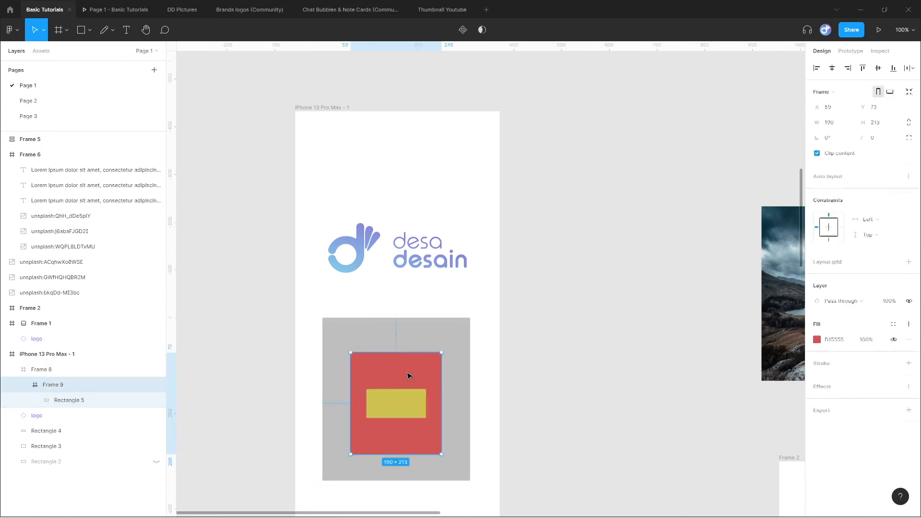
pyautogui.click(449, 337)
pyautogui.moveTo(450, 335)
pyautogui.mouseDown()
pyautogui.moveTo(436, 319)
pyautogui.moveTo(460, 350)
pyautogui.moveTo(440, 331)
pyautogui.moveTo(450, 350)
pyautogui.mouseUp()
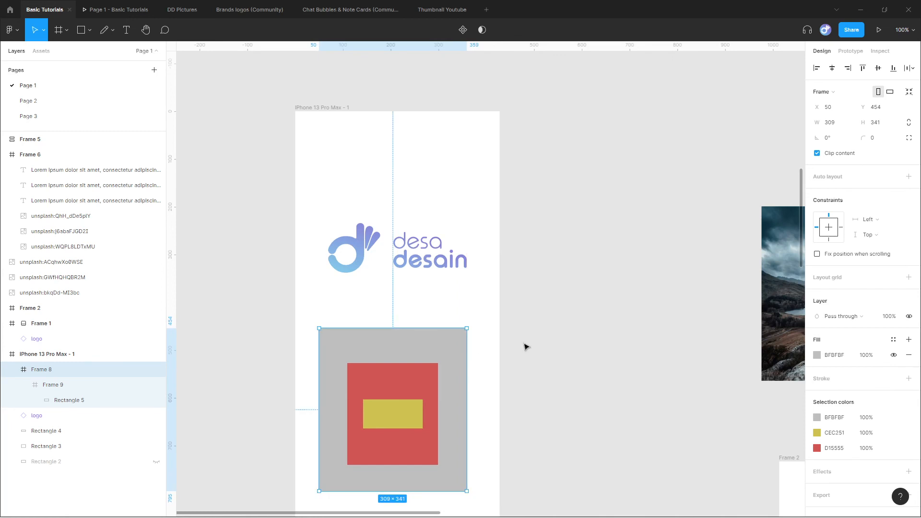
pyautogui.doubleClick(405, 383)
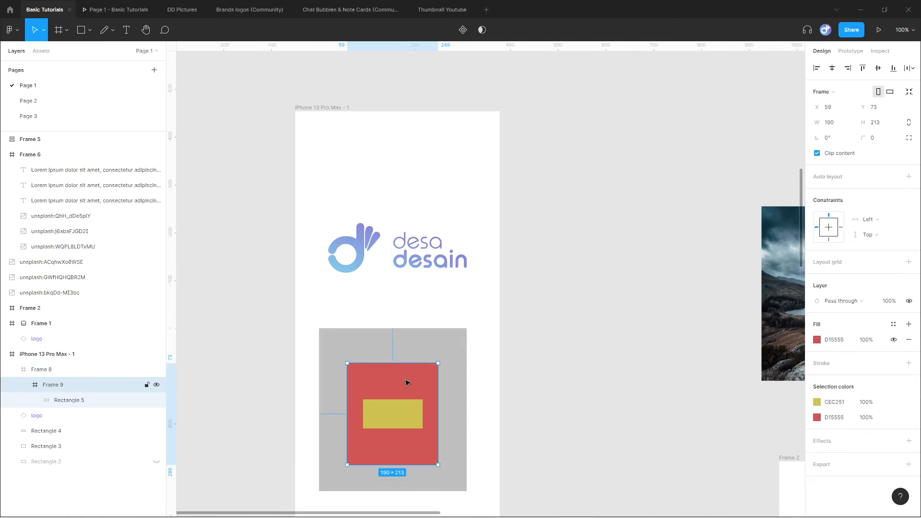
pyautogui.moveTo(405, 382)
pyautogui.mouseDown()
pyautogui.moveTo(425, 386)
pyautogui.moveTo(401, 380)
pyautogui.moveTo(411, 374)
pyautogui.moveTo(399, 382)
pyautogui.moveTo(413, 399)
pyautogui.moveTo(391, 382)
pyautogui.moveTo(403, 385)
pyautogui.mouseUp()
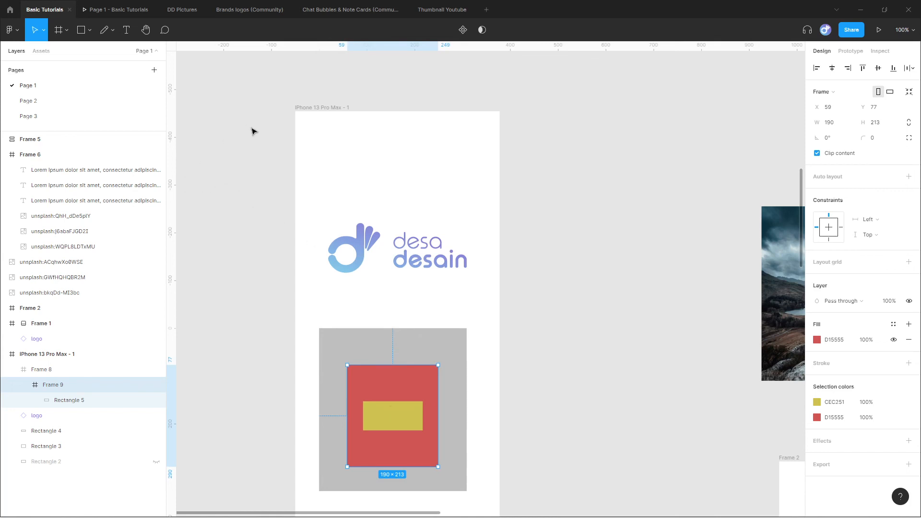
pyautogui.click(310, 117)
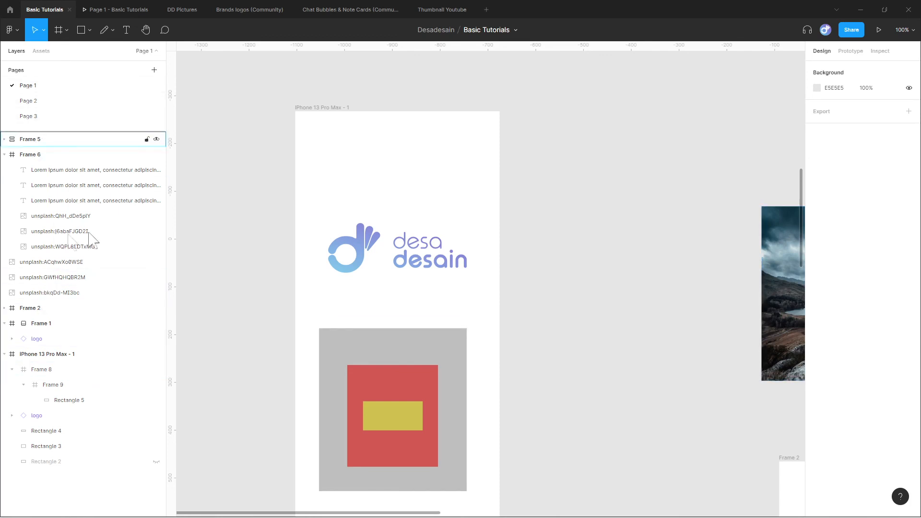
# Collapse and expand the iPhone 13 Pro Max - 1 layer to examine its hierarchy, and select the phone frame.
pyautogui.click(5, 354)
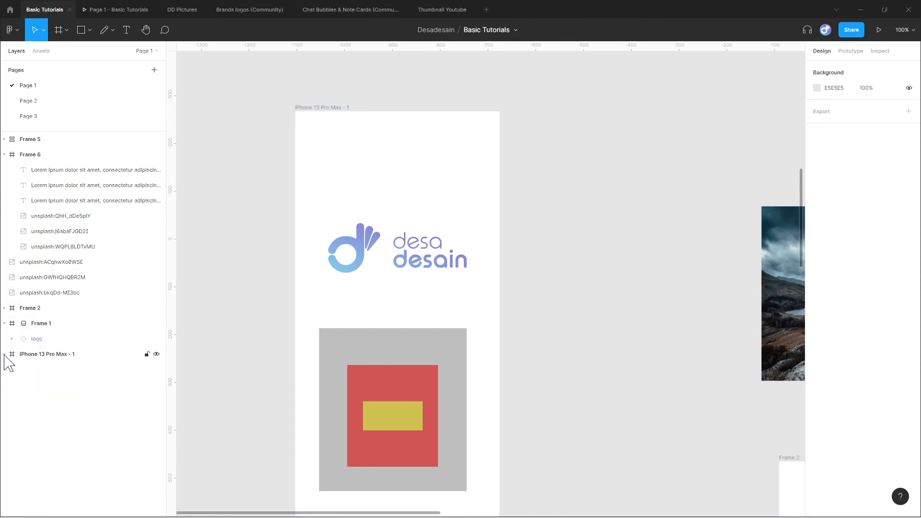
pyautogui.click(4, 355)
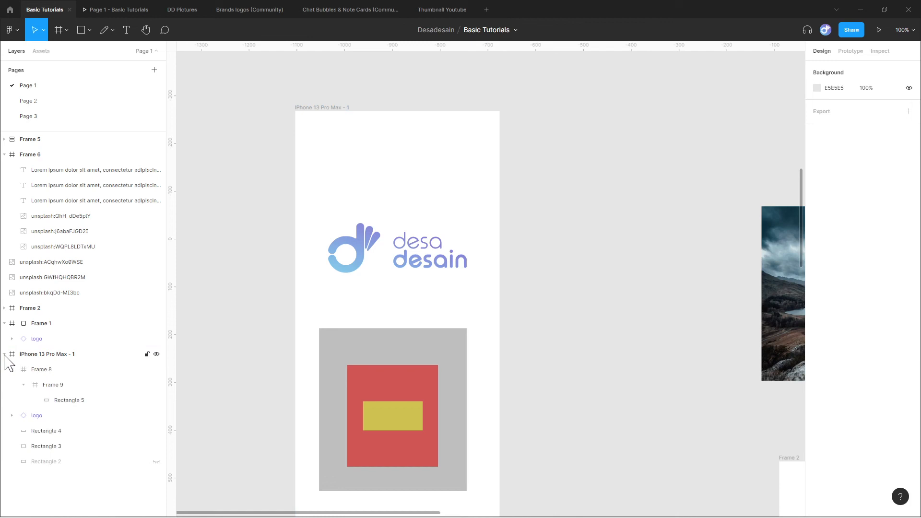
pyautogui.click(5, 355)
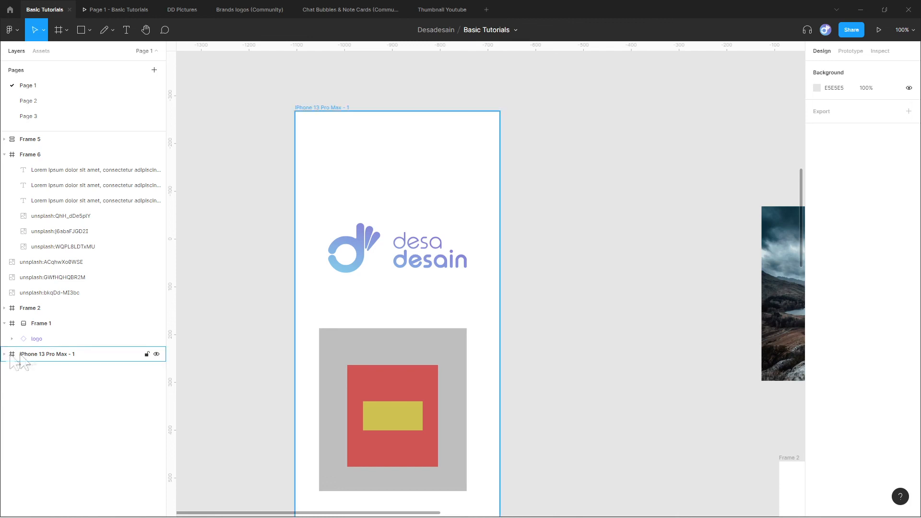
pyautogui.click(27, 355)
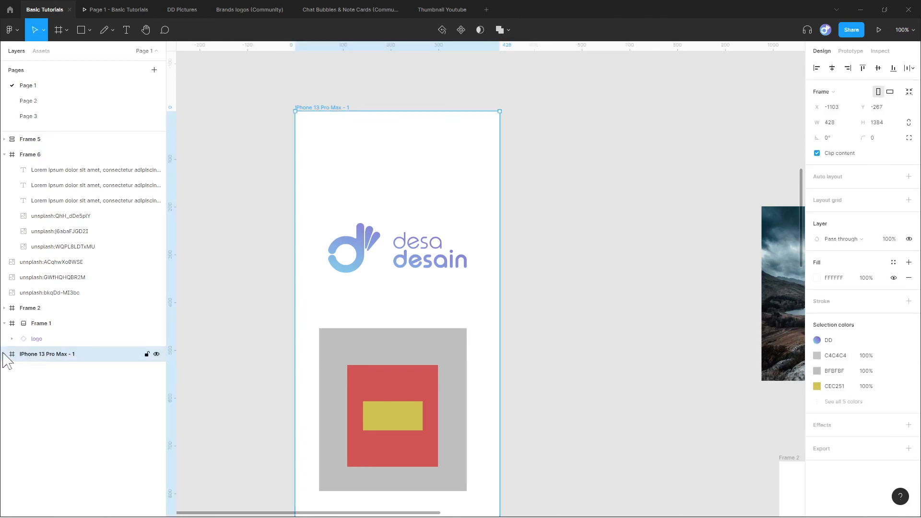
pyautogui.click(5, 354)
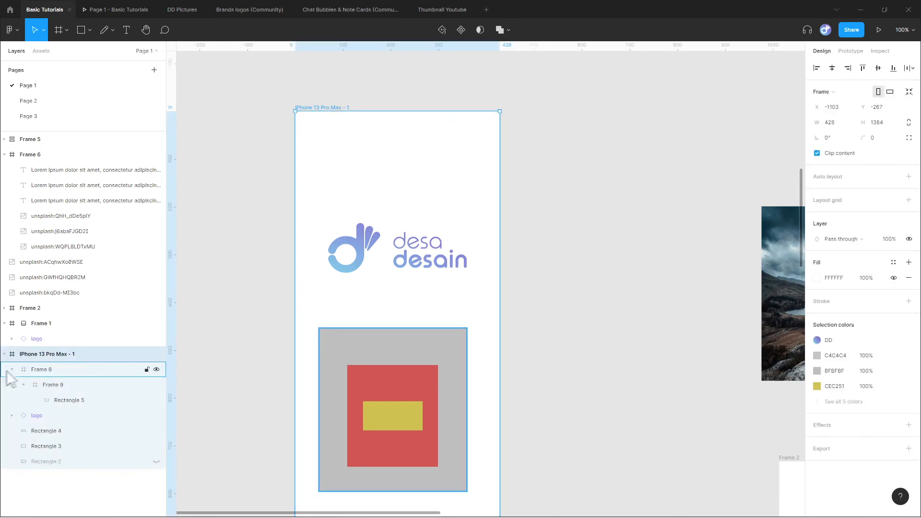
# Collapse the gray frame's layer, select the logo and the gray frame in turn, and expand the gray frame again to select nested Frame 9.
pyautogui.click(12, 370)
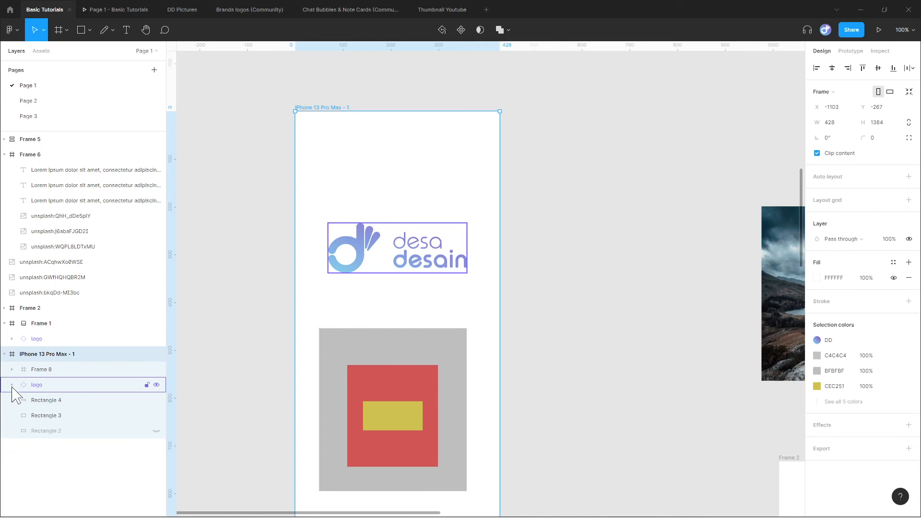
pyautogui.click(42, 385)
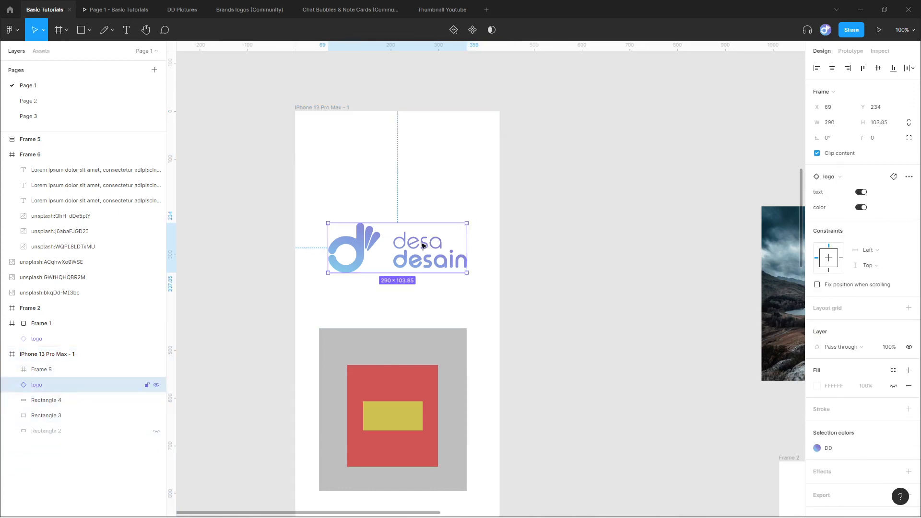
pyautogui.click(73, 370)
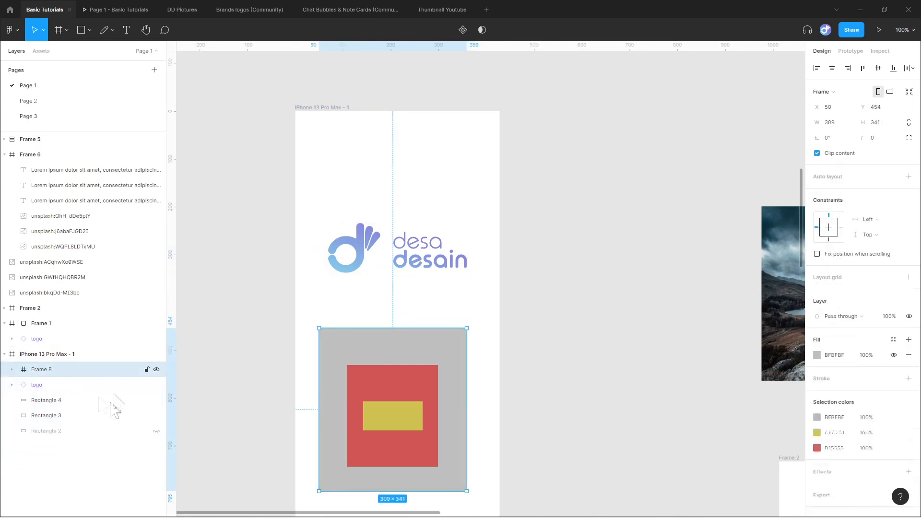
pyautogui.click(12, 370)
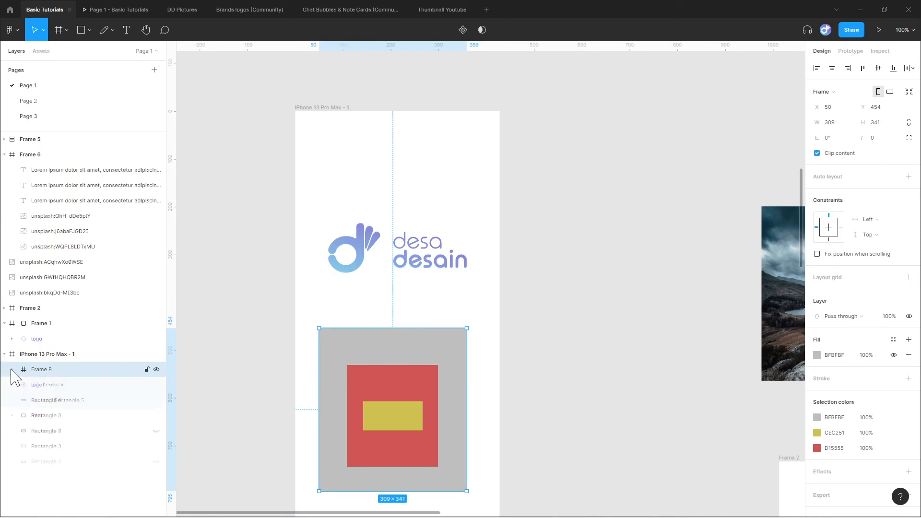
pyautogui.click(69, 386)
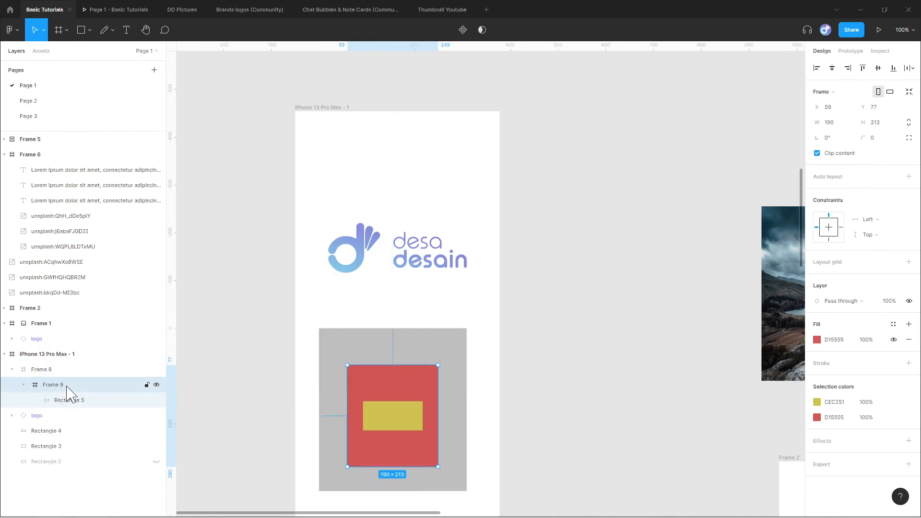
# Collapse the nested layers from the inside out: Frame 9, the gray frame, and iPhone 13 Pro Max - 1.
pyautogui.click(24, 388)
pyautogui.click(24, 387)
pyautogui.click(25, 385)
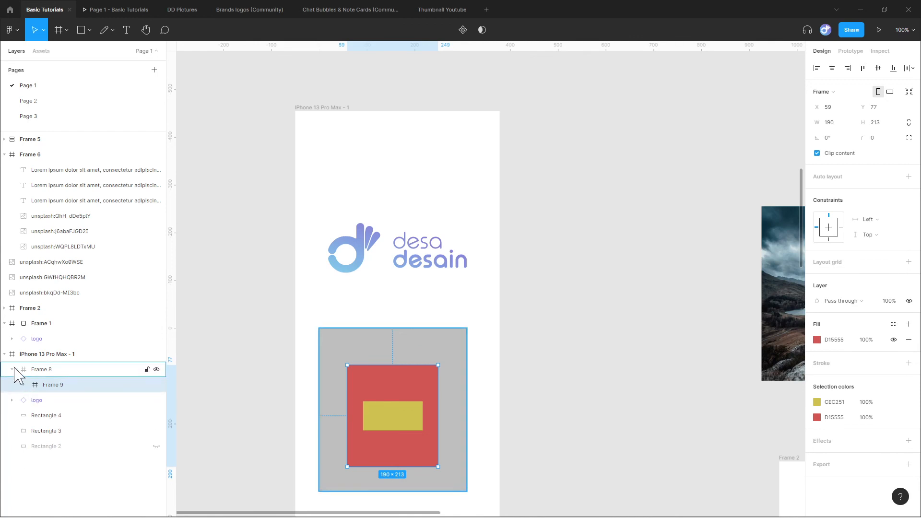
pyautogui.click(13, 369)
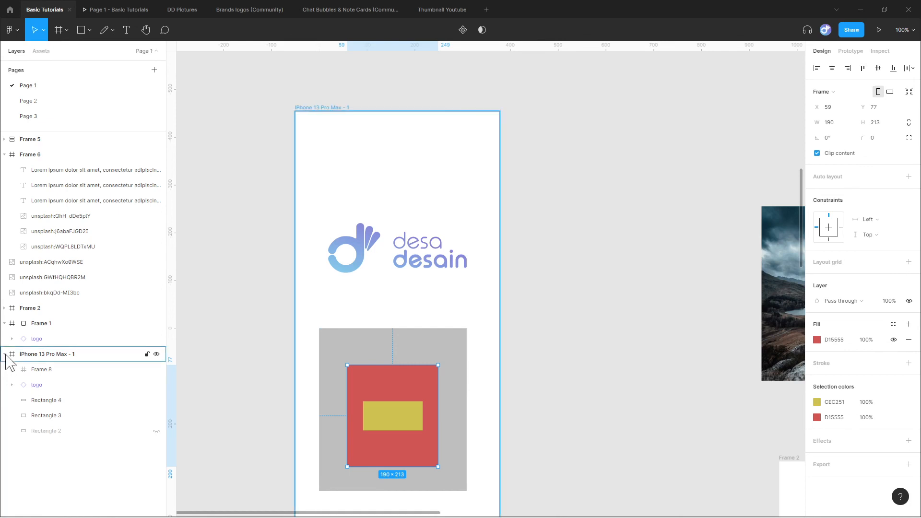
pyautogui.click(5, 355)
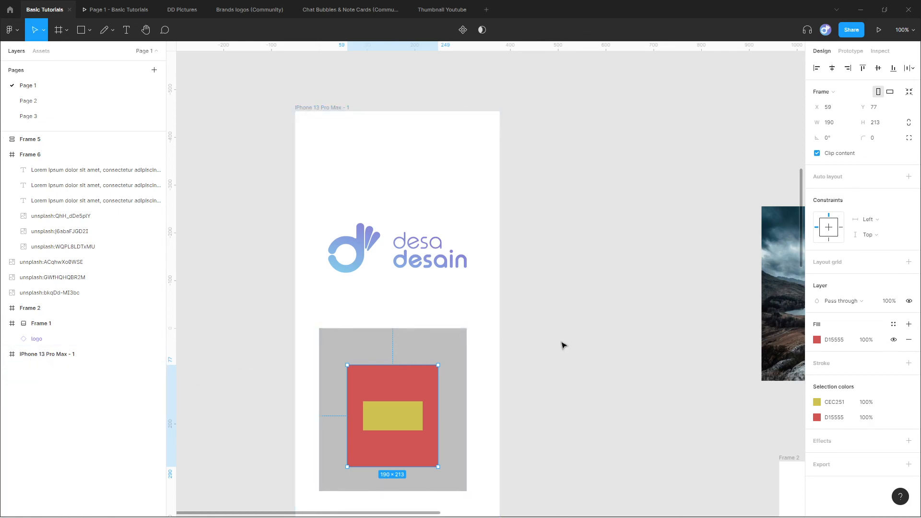